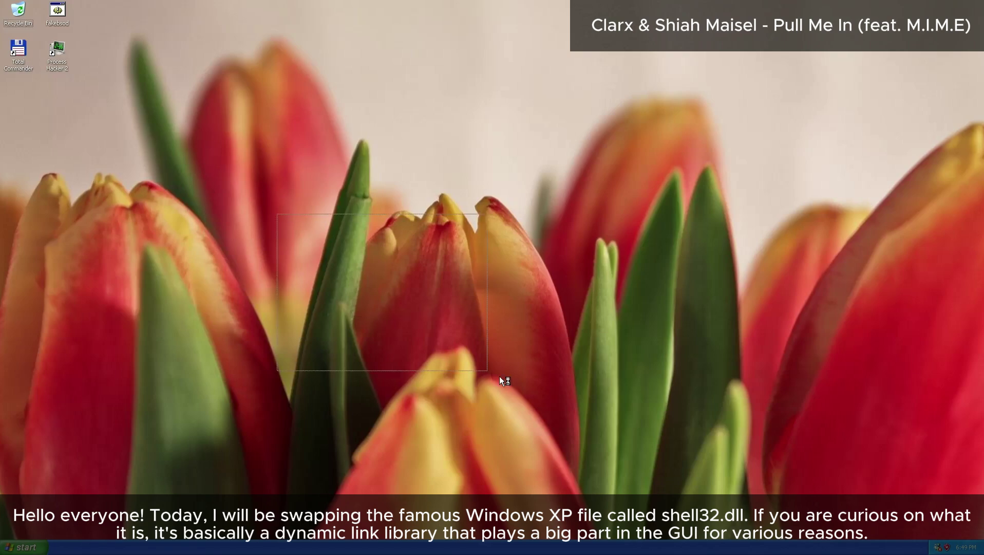
Open the WINDOWS folder on Local Disk (C:) from My Computer.
key(super)
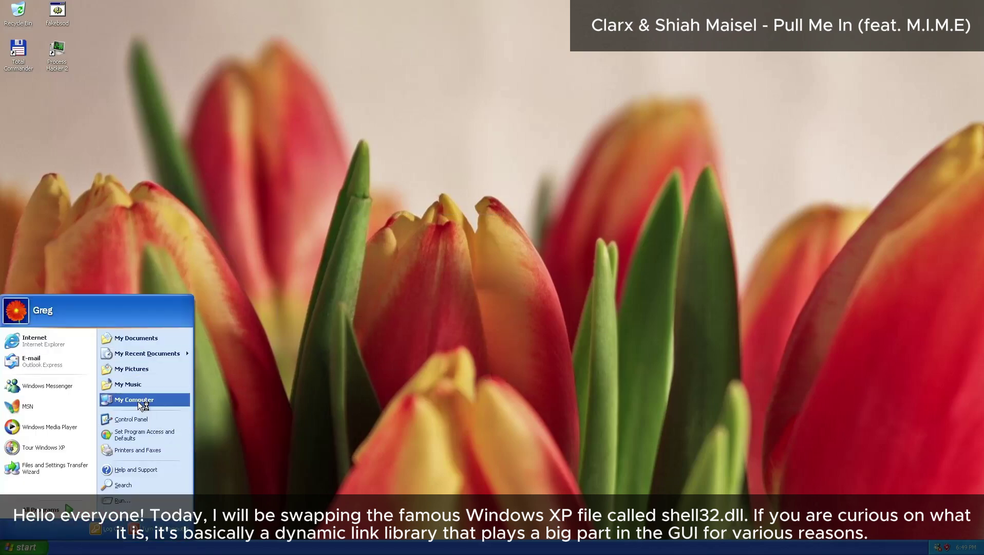
click(143, 404)
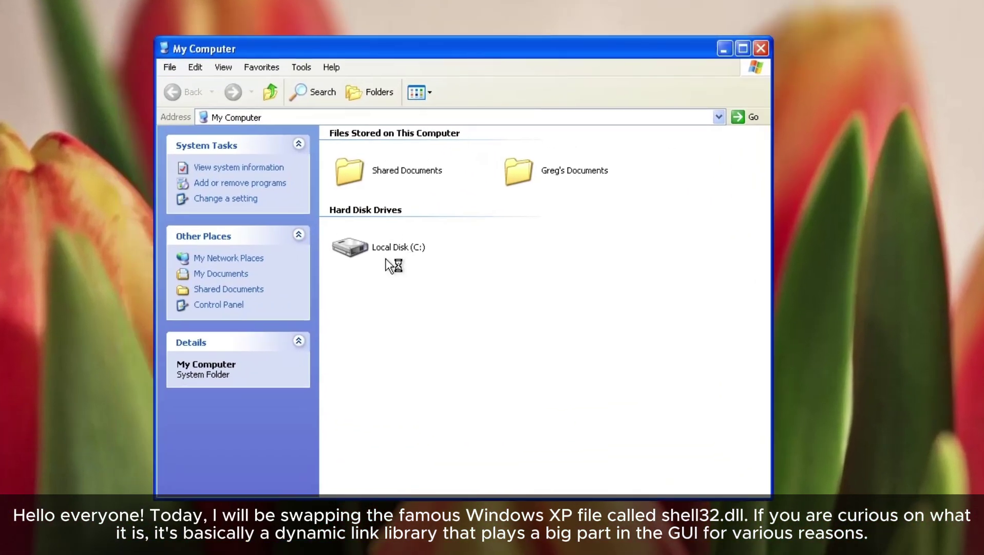
double_click(390, 242)
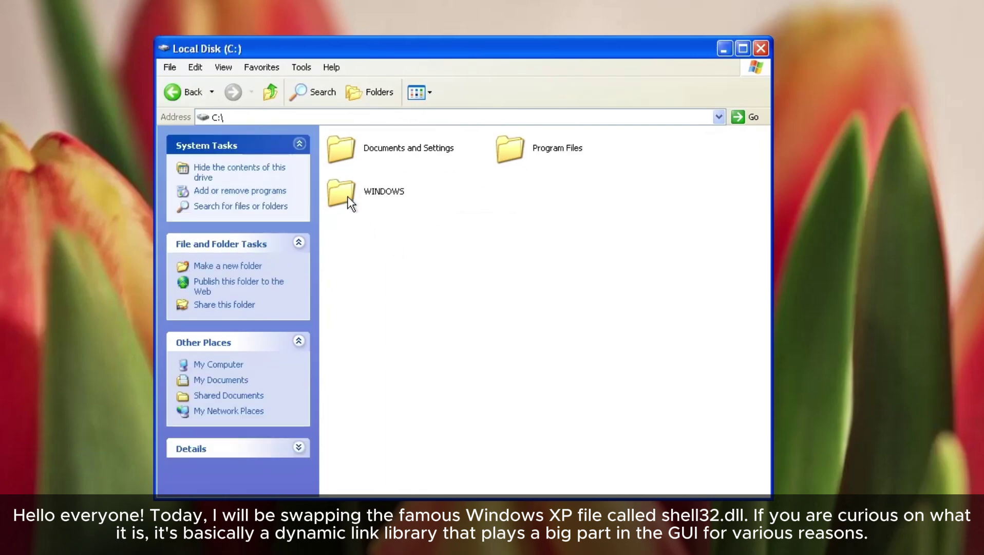
click(354, 193)
double_click(354, 192)
Find the system32 folder inside C:\WINDOWS and open it.
scroll(551, 217, down, 15)
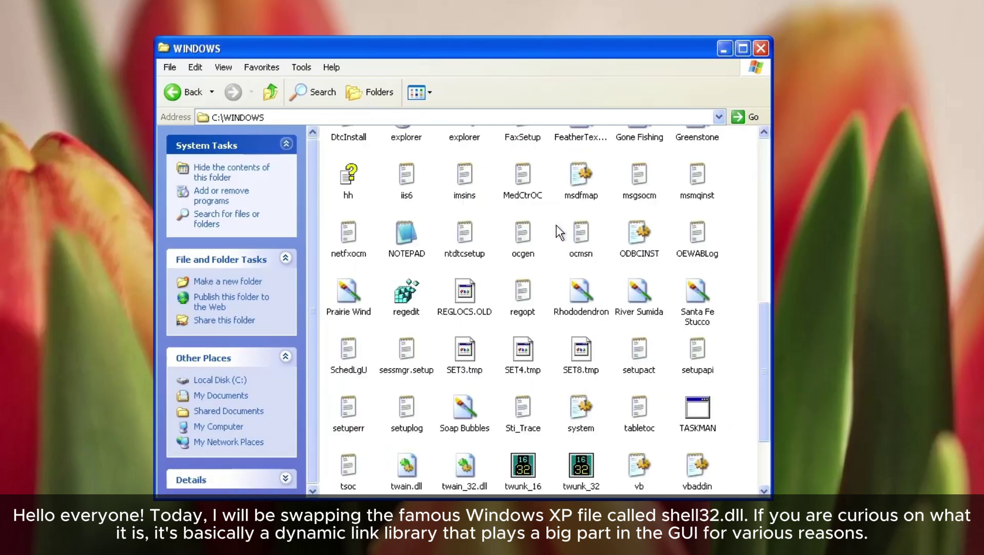
scroll(557, 229, up, 15)
scroll(557, 229, down, 15)
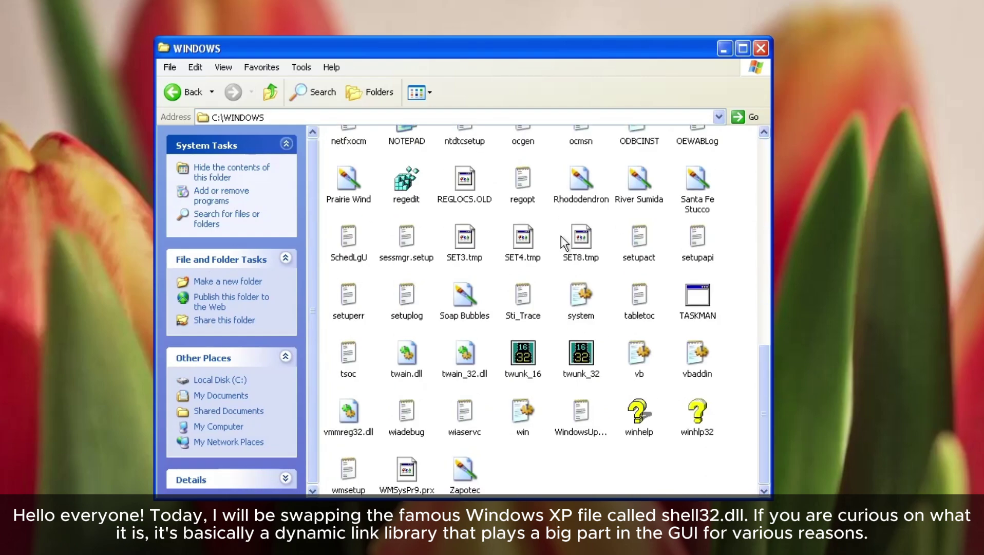
drag(757, 444, 665, 457)
scroll(522, 285, up, 8)
click(698, 262)
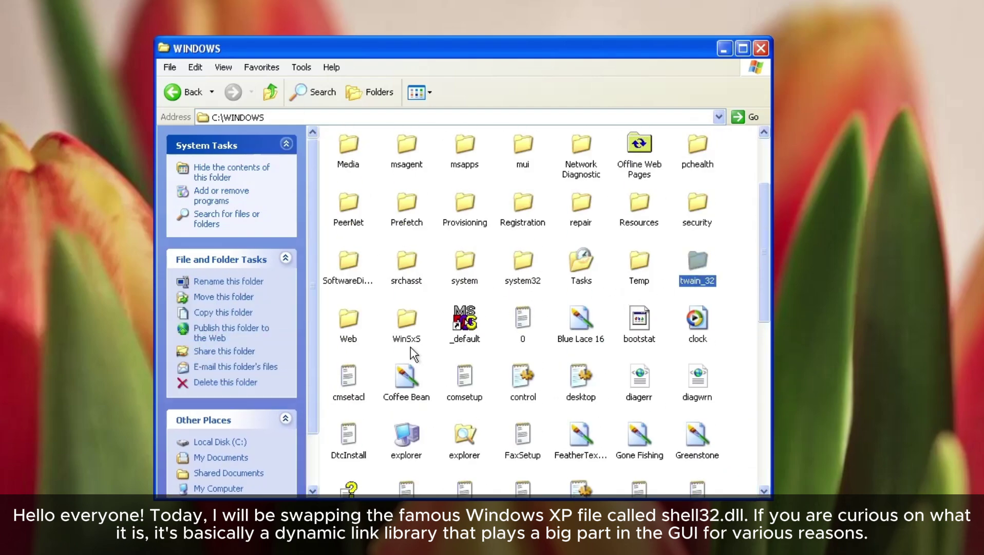
click(406, 319)
scroll(693, 316, up, 2)
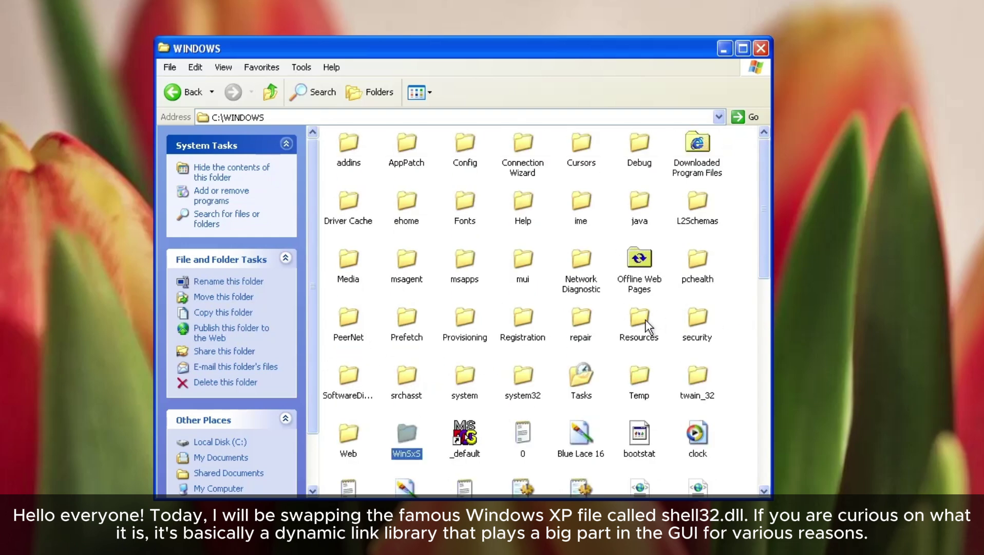
double_click(520, 376)
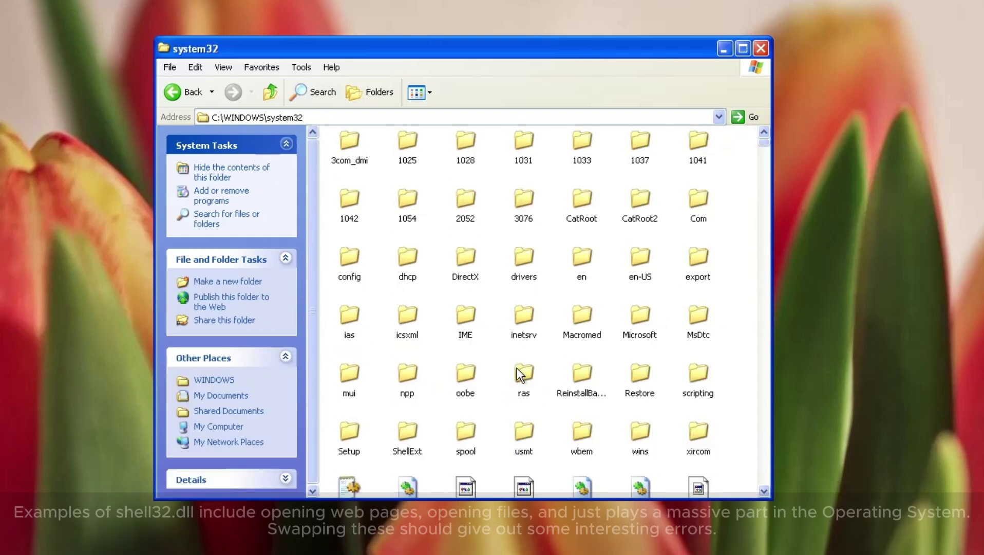
Copy shell32.dll from the Windows XP system32 folder to the desktop and close the folder window.
scroll(510, 216, down, 6)
key(s)
key(s)
key(s)
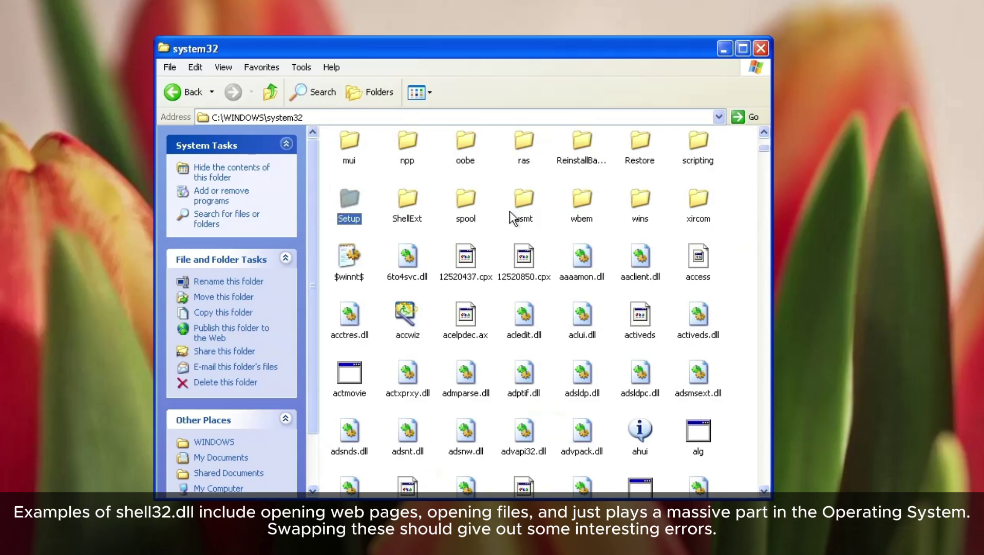
key(s)
key(s)
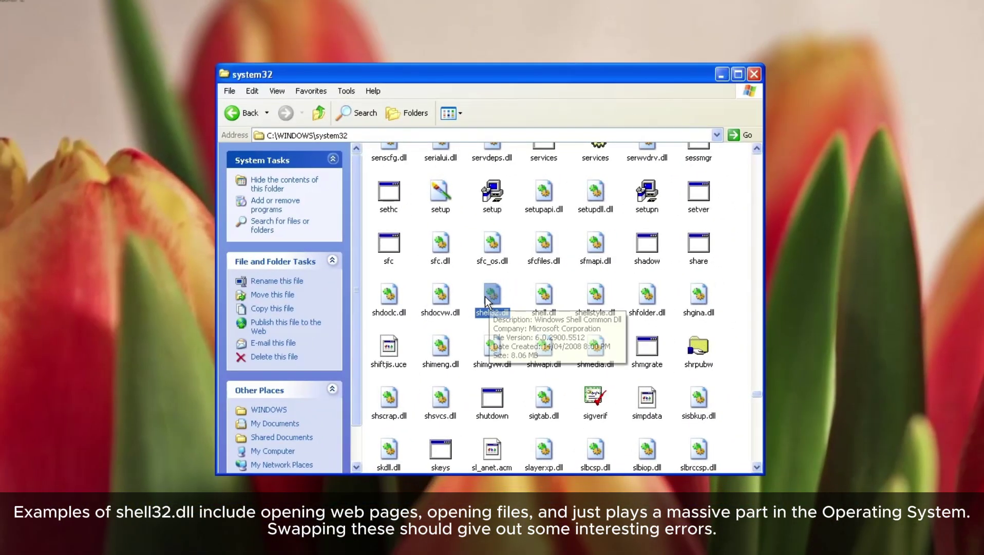
right_click(485, 297)
click(506, 363)
right_click(64, 239)
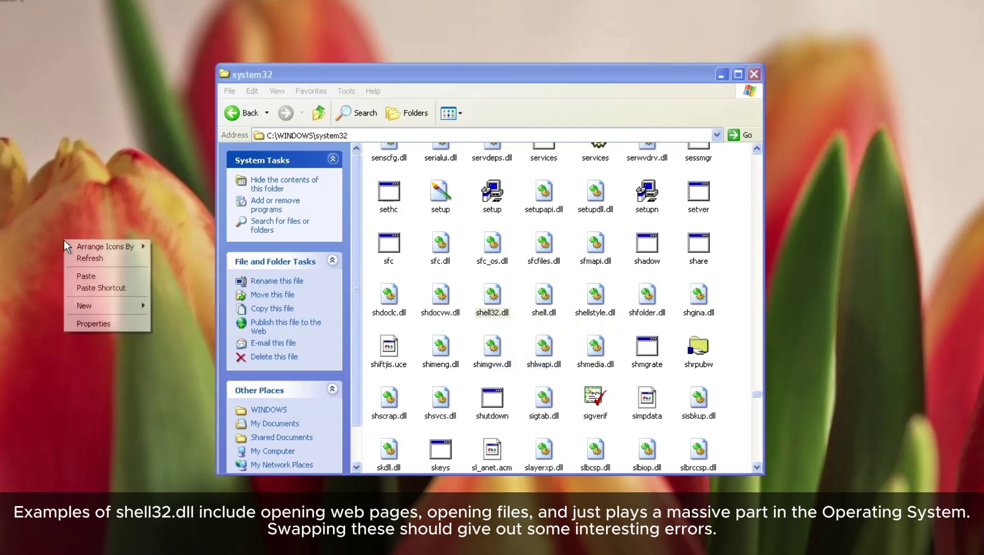
click(87, 276)
click(755, 74)
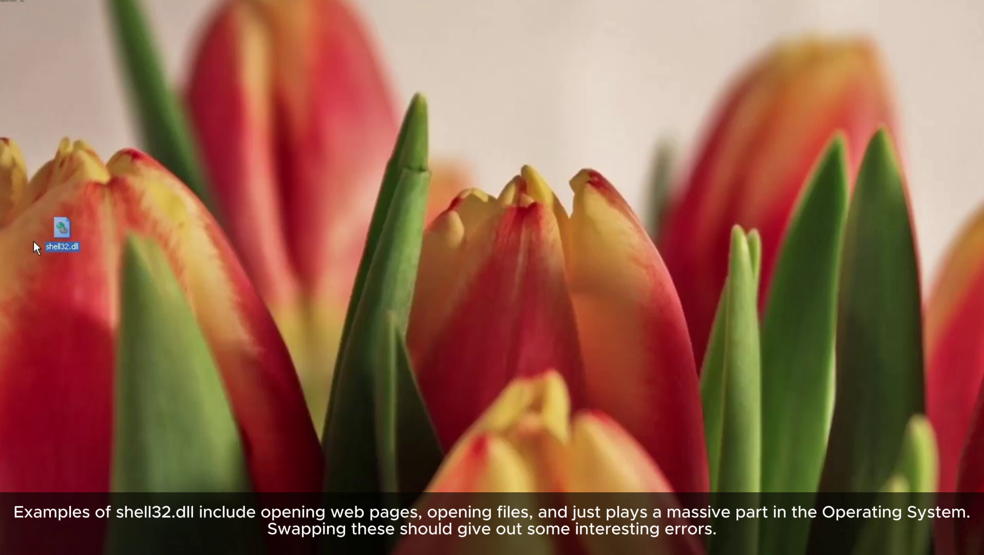
drag(56, 229, 526, 128)
click(416, 84)
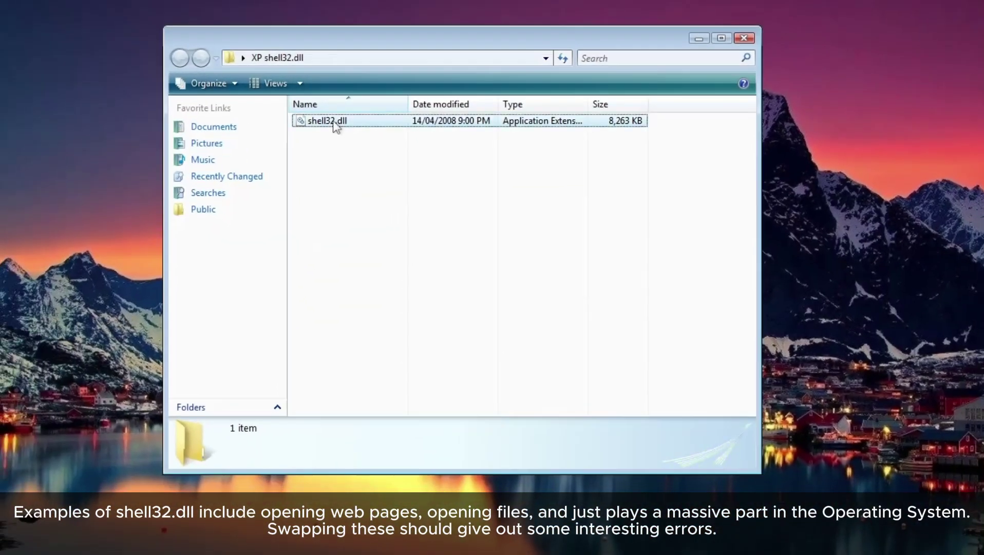
Close the XP shell32.dll folder window on the Vista machine and restart Windows Vista.
click(334, 124)
click(367, 184)
click(743, 38)
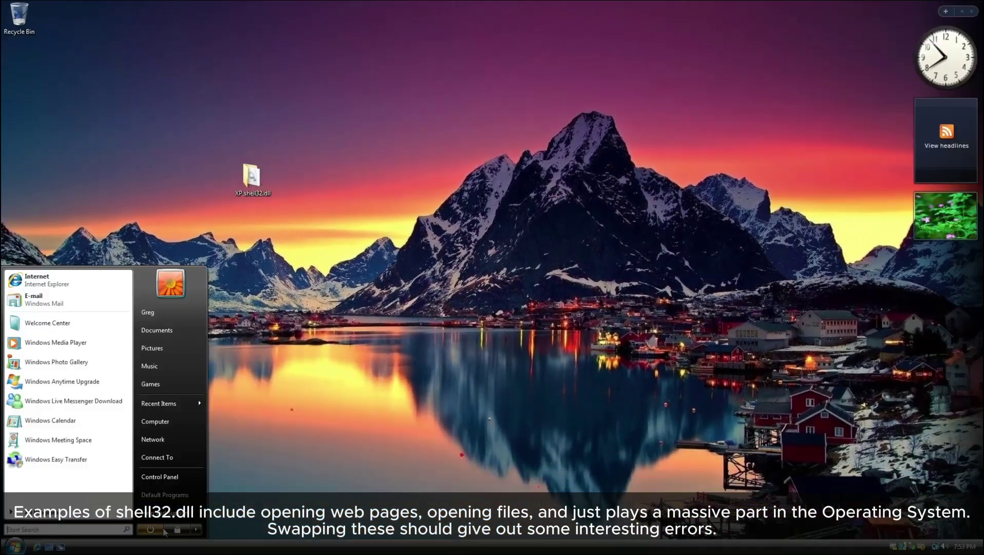
click(196, 530)
click(231, 505)
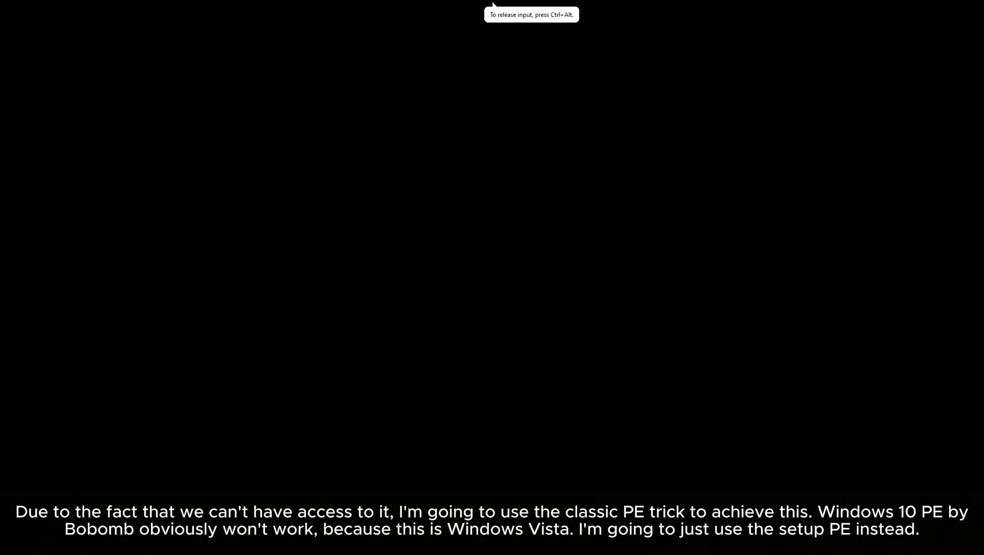
Bring up the virtual machine's boot menu during startup and boot from the Windows Vista setup disc.
click(726, 354)
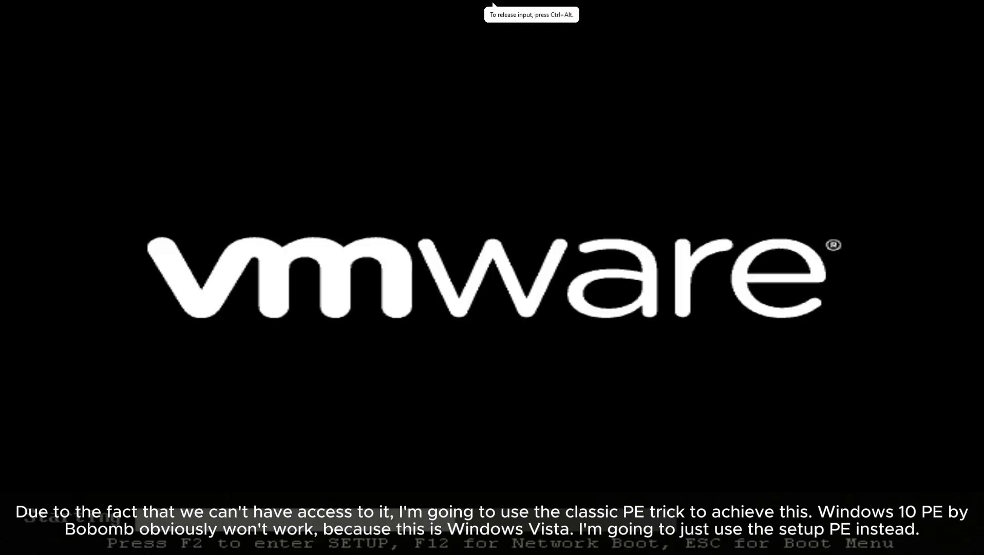
key(Escape)
key(Down)
key(Down)
key(Return)
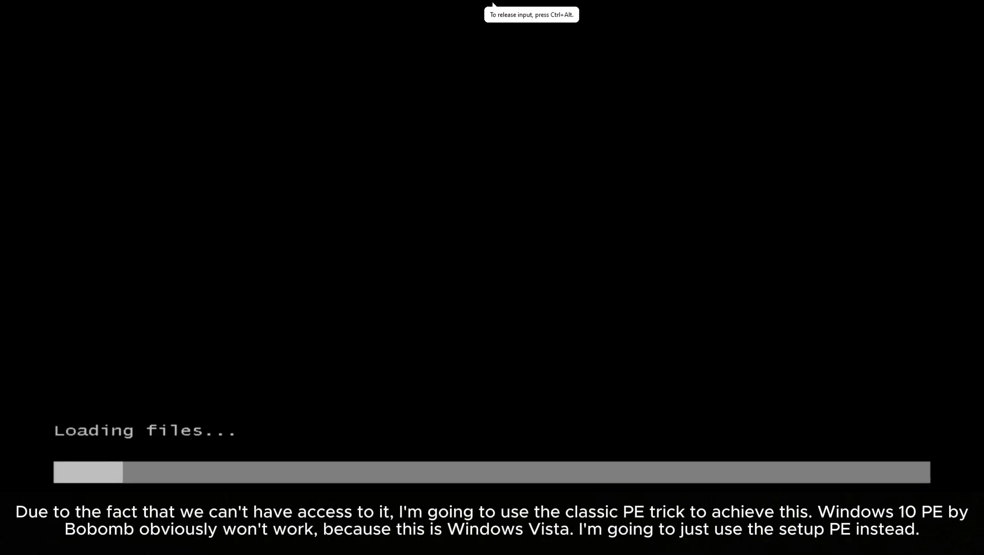
Release the input from the virtual machine and switch its display to Exclusive Mode.
key(ctrl+alt)
click(154, 5)
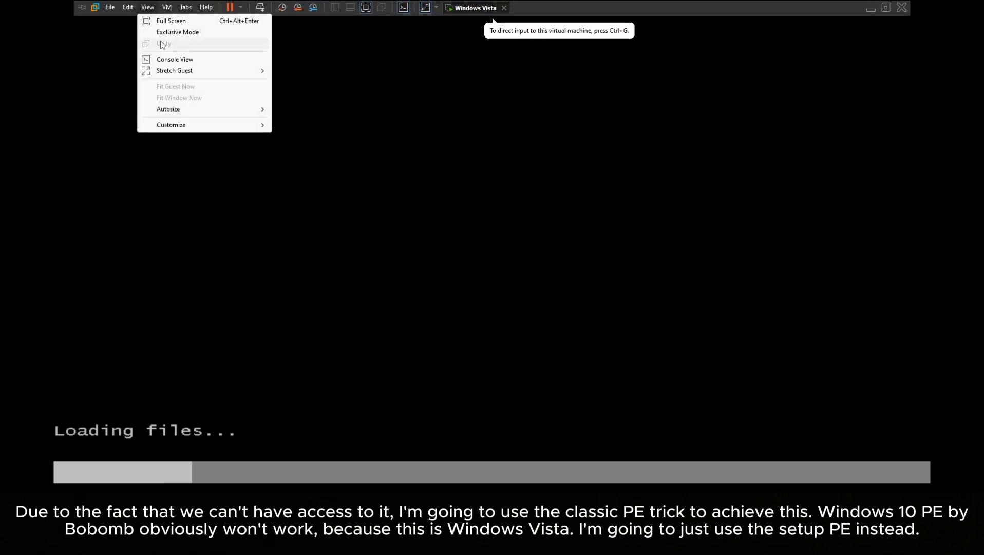
click(158, 32)
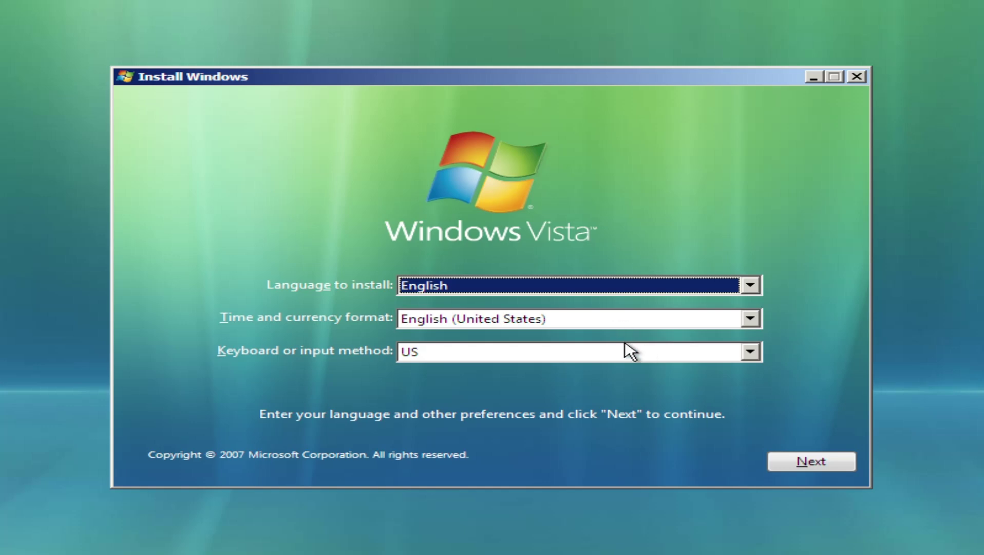
Accept the English and US setup preferences, choose to repair the computer, and continue with the listed Vista installation.
click(837, 462)
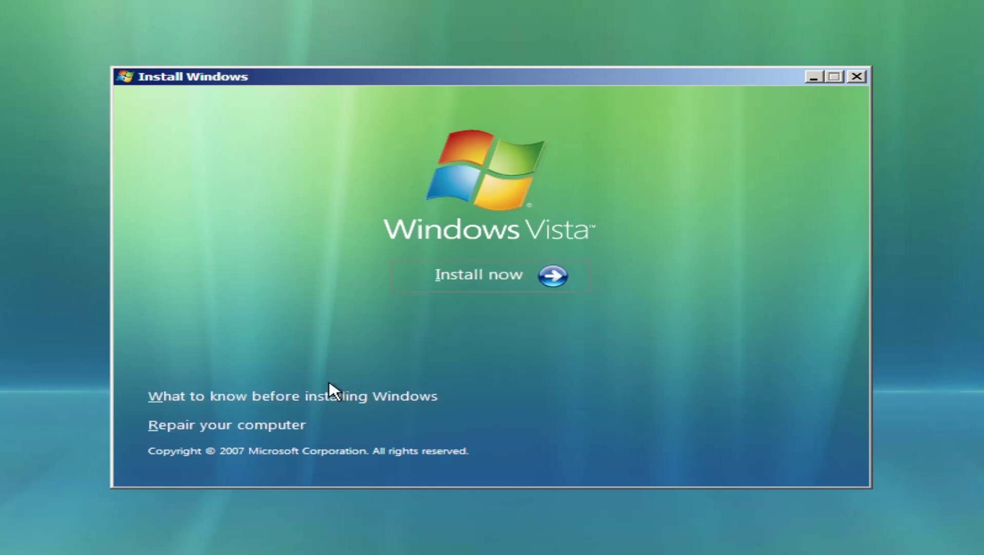
click(260, 422)
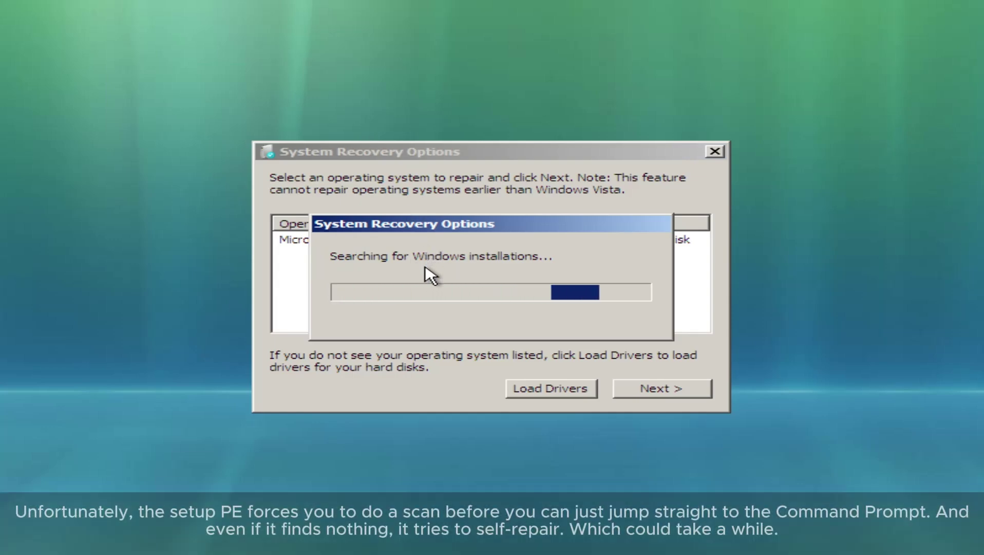
click(691, 389)
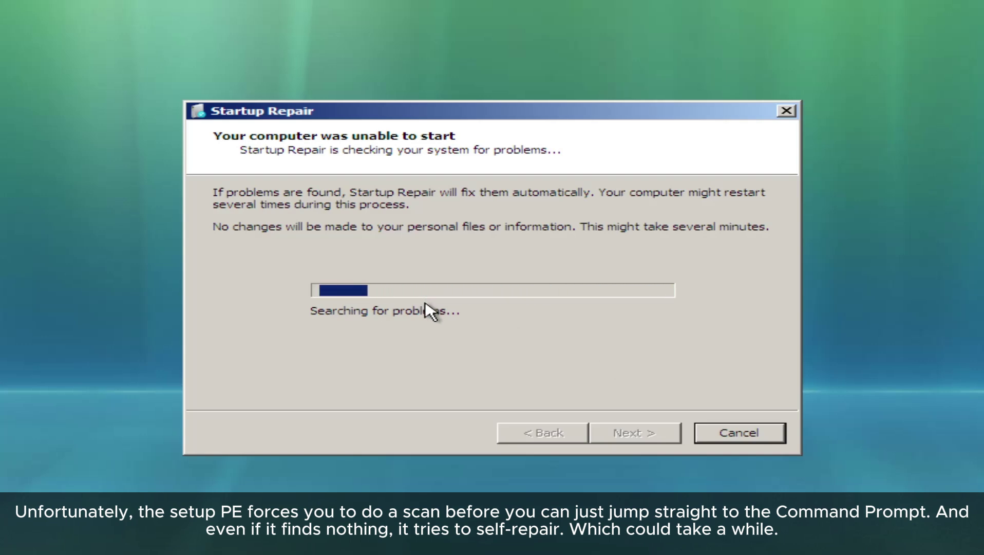
Go from Startup Repair to the advanced recovery options and open a Command Prompt window.
drag(490, 112, 604, 108)
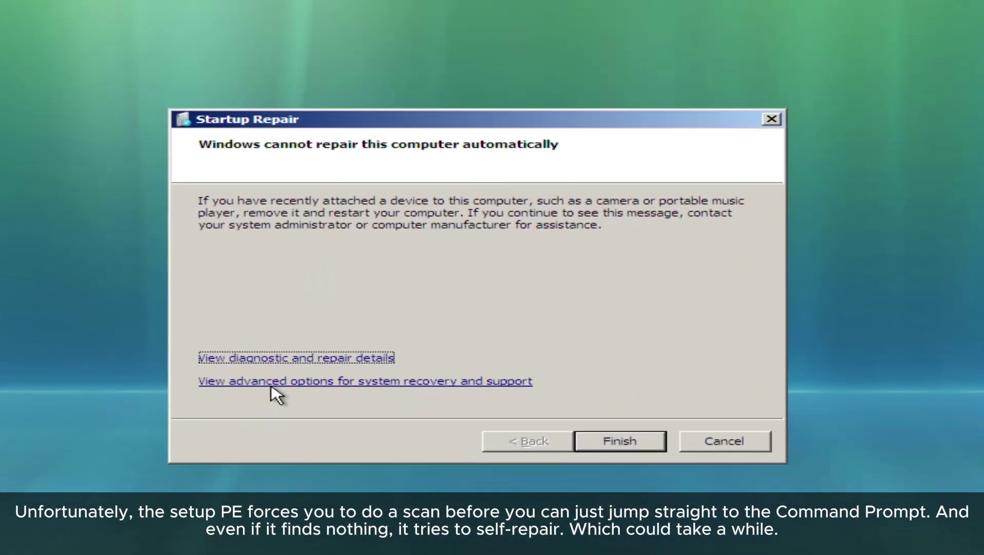
click(270, 387)
click(324, 371)
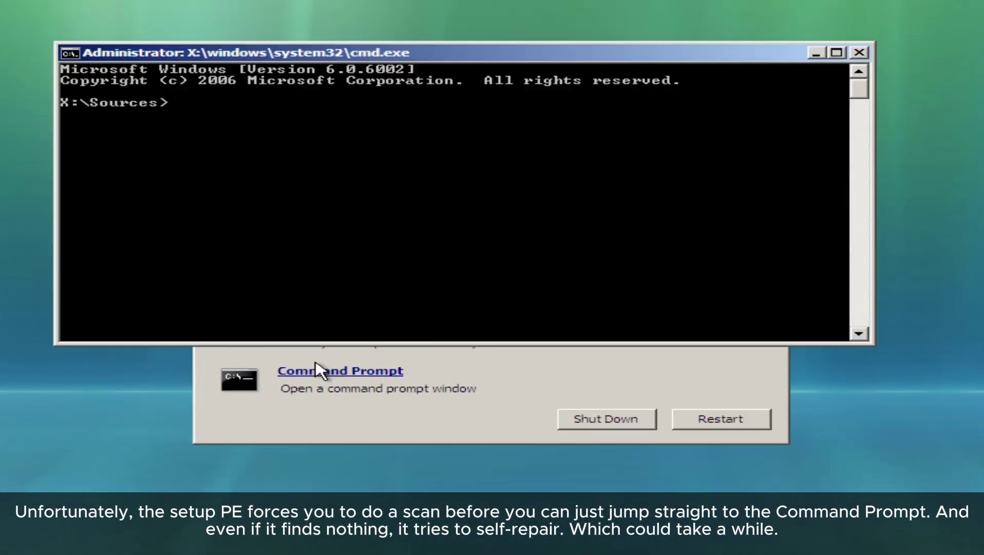
drag(313, 54, 357, 84)
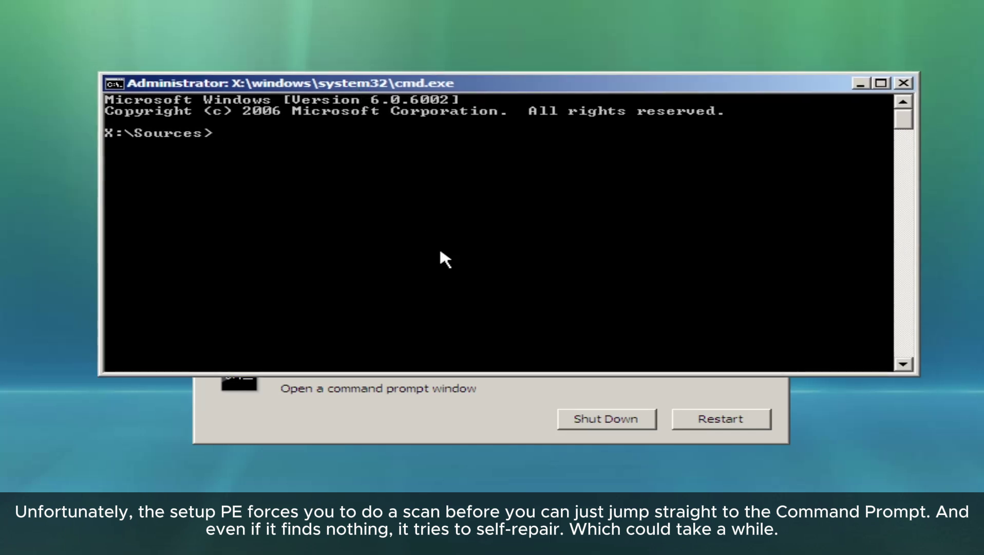
Launch Notepad from the command prompt and show the Computer location in its Open dialog.
text(notepad)
key(Return)
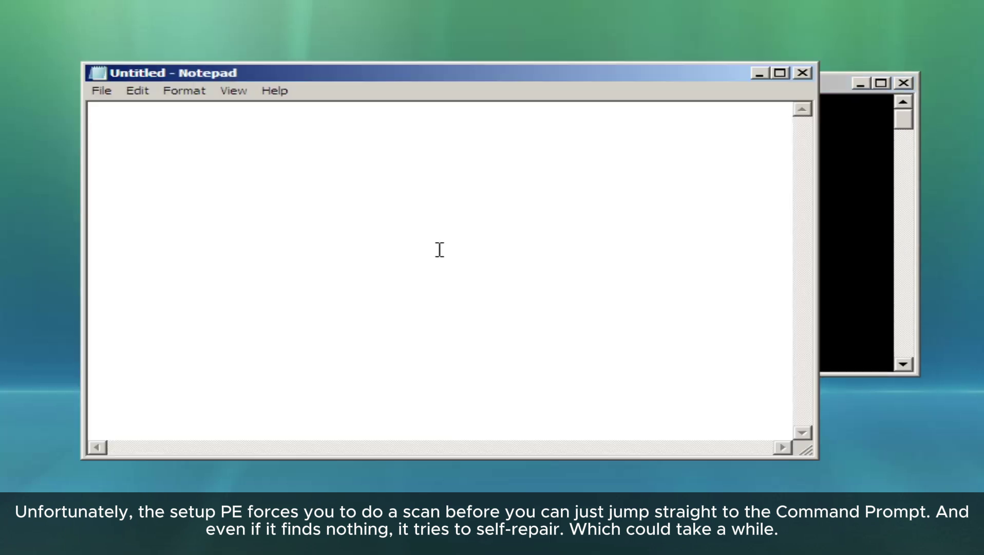
key(ctrl+o)
click(182, 280)
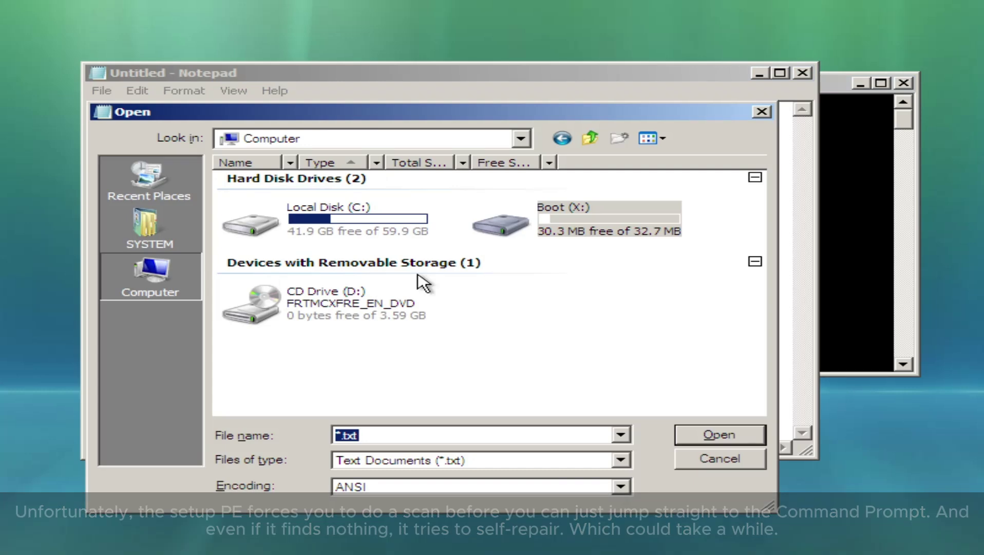
Browse through Local Disk (C:) and Users to the user's Desktop and open the XP shell32.dll folder.
double_click(341, 244)
click(281, 211)
double_click(475, 198)
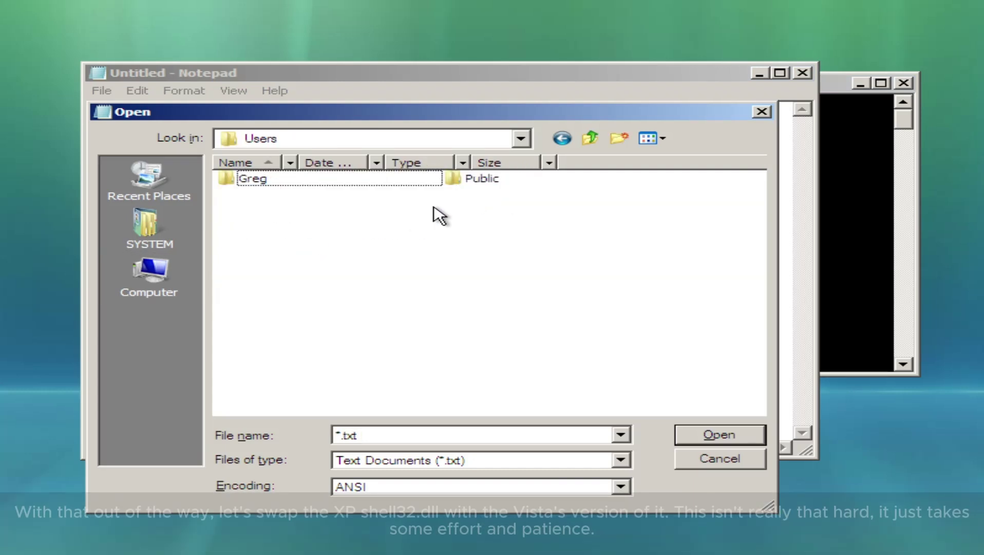
double_click(263, 183)
click(258, 242)
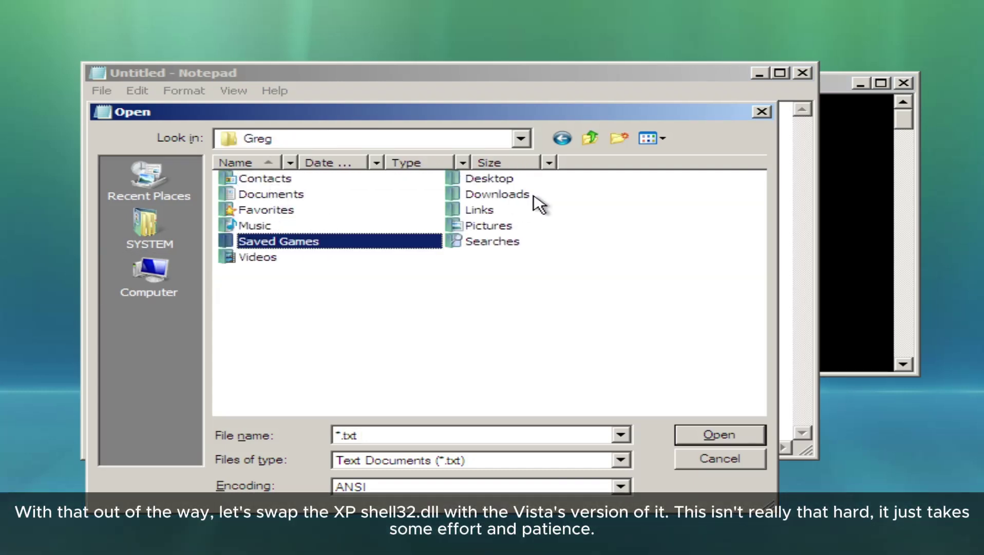
double_click(490, 178)
double_click(273, 180)
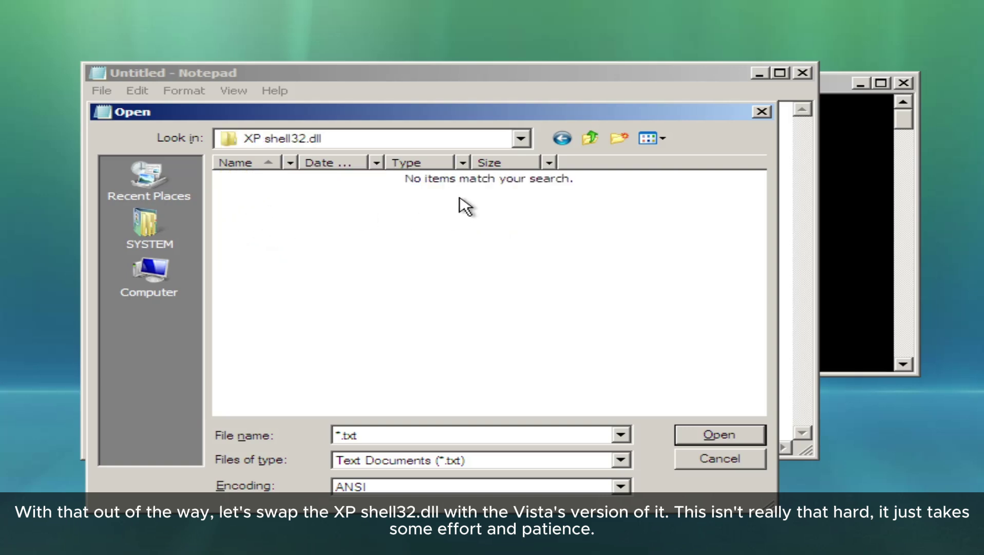
Set the file type filter to All Files and copy the XP version of shell32.dll.
click(405, 461)
click(367, 461)
click(367, 461)
click(353, 490)
right_click(264, 178)
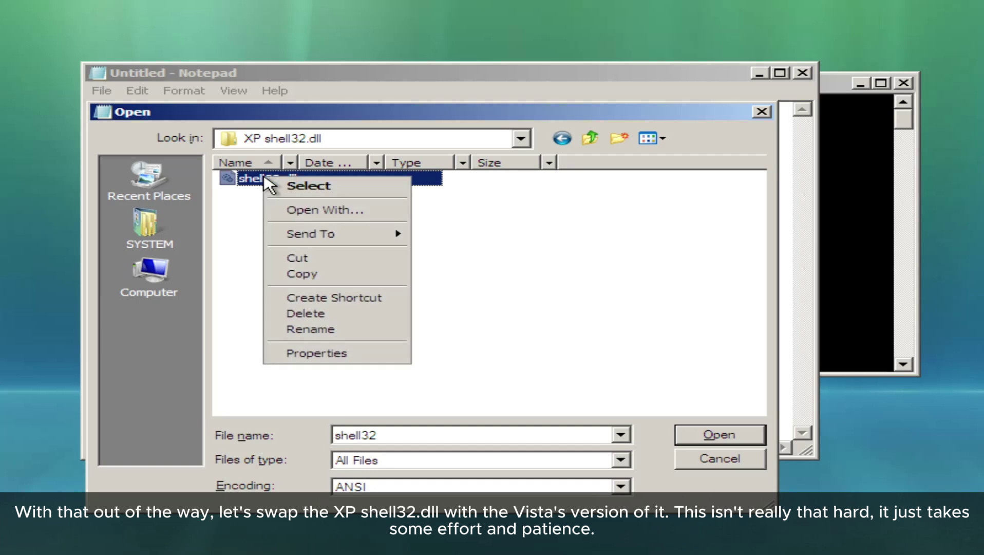
click(310, 274)
Browse from Computer to the C:\Windows\System32 folder in the Open dialog.
click(149, 277)
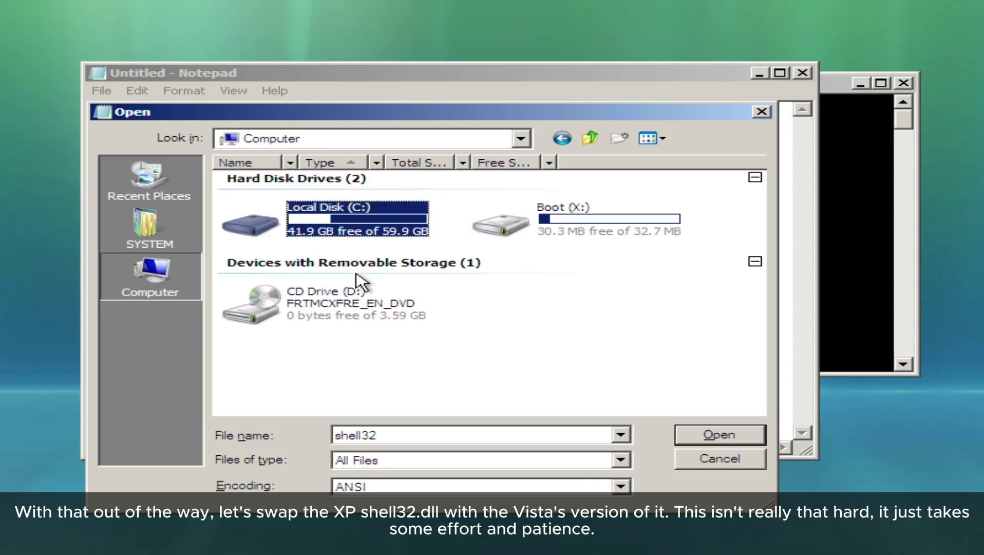
double_click(334, 226)
click(277, 213)
double_click(277, 213)
scroll(478, 281, down, 7)
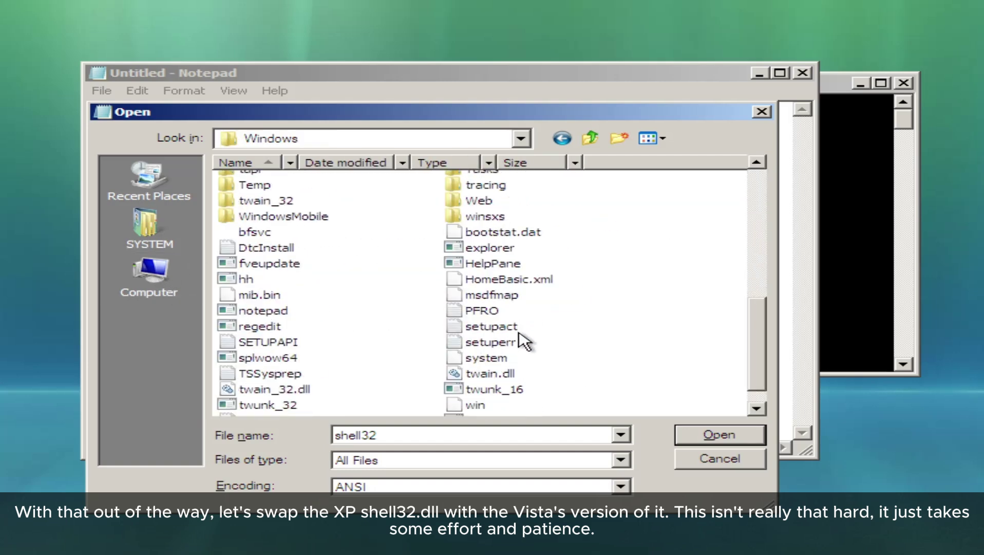
scroll(520, 340, up, 5)
scroll(576, 377, down, 2)
double_click(278, 332)
Try to paste the copied XP shell32.dll into the System32 folder.
scroll(632, 241, down, 15)
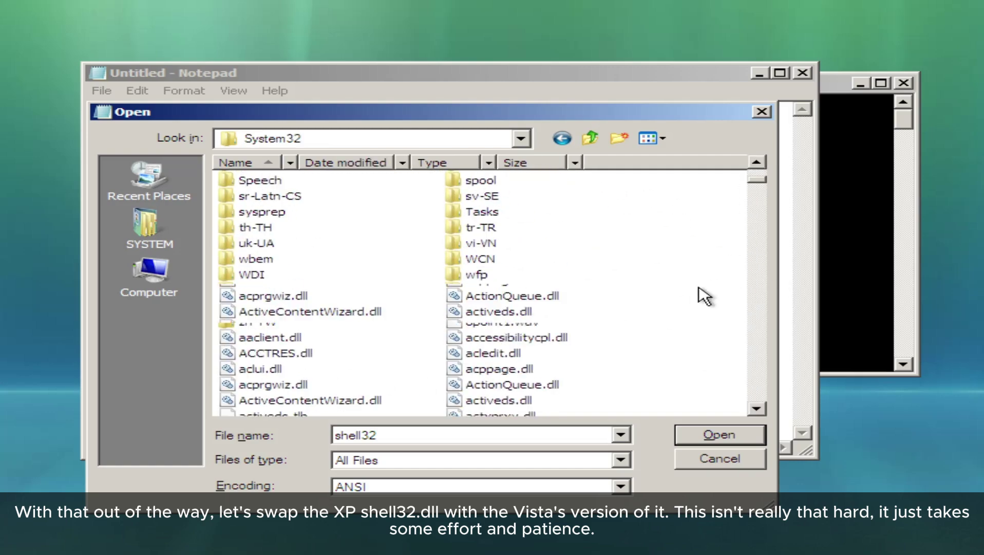
scroll(699, 300, down, 6)
drag(755, 189, 725, 450)
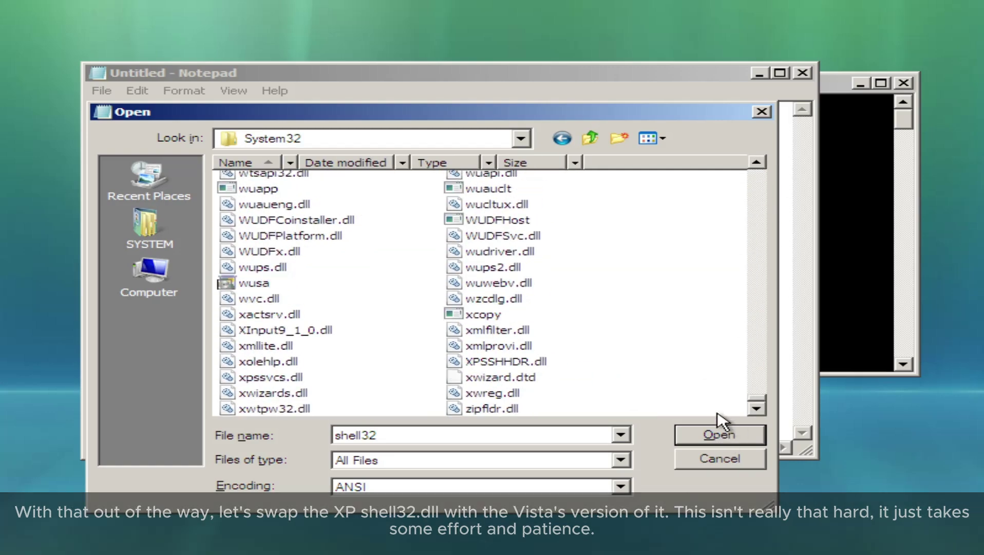
right_click(724, 383)
click(515, 316)
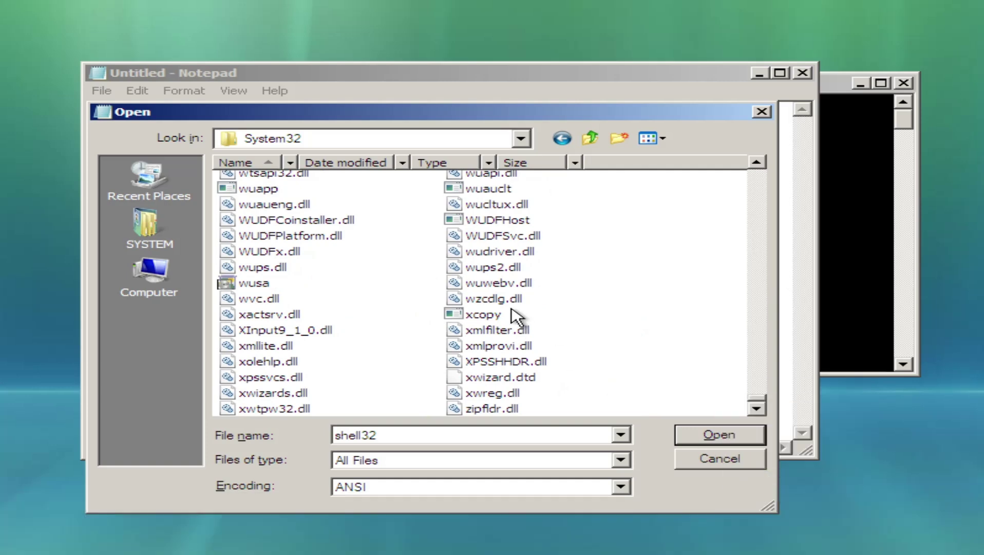
scroll(567, 301, up, 10)
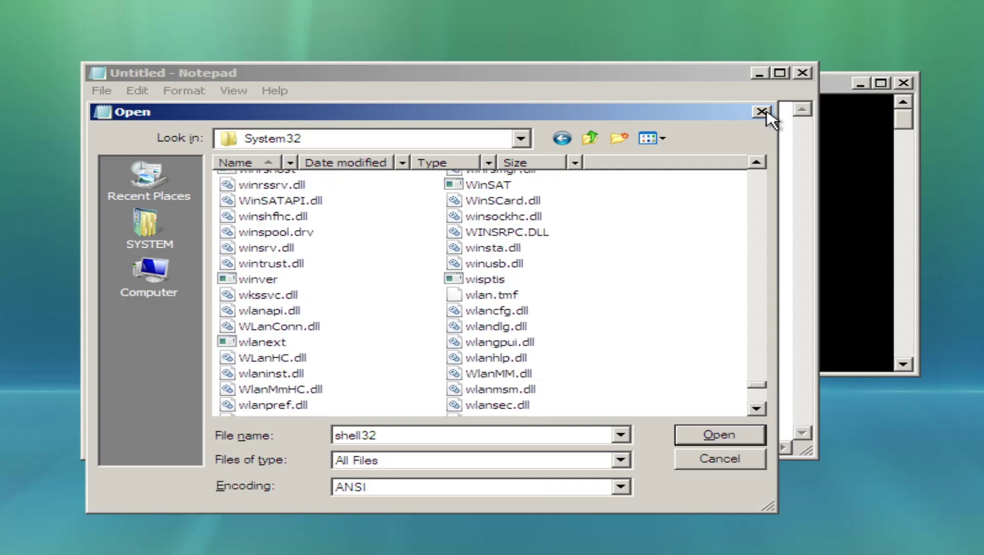
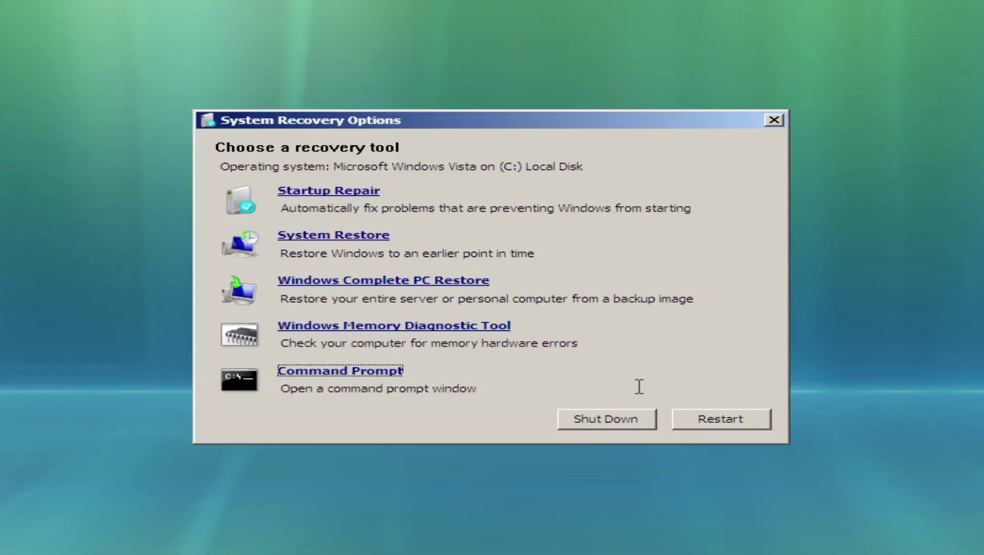
Restart the computer from System Recovery Options and log in to Windows Vista with the account password.
click(709, 417)
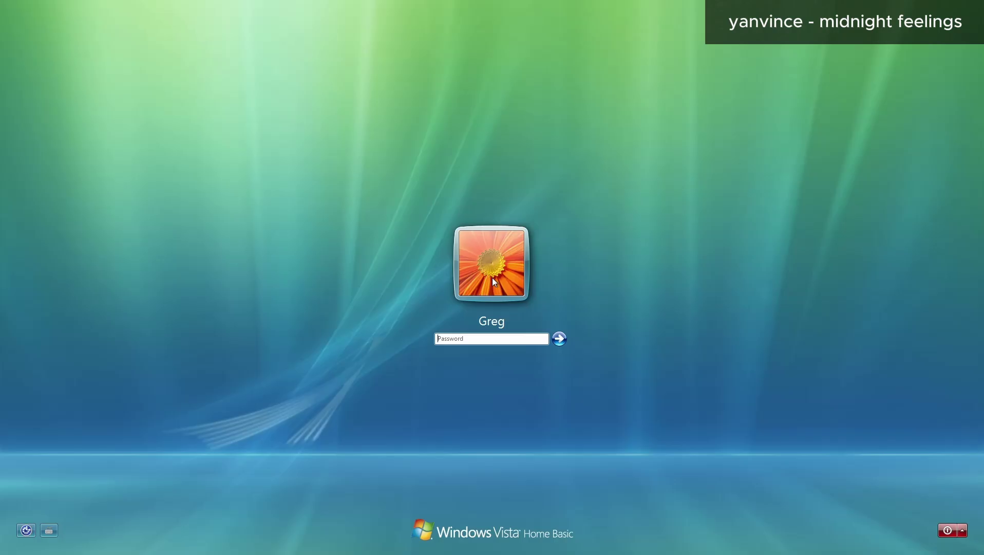
text(********)
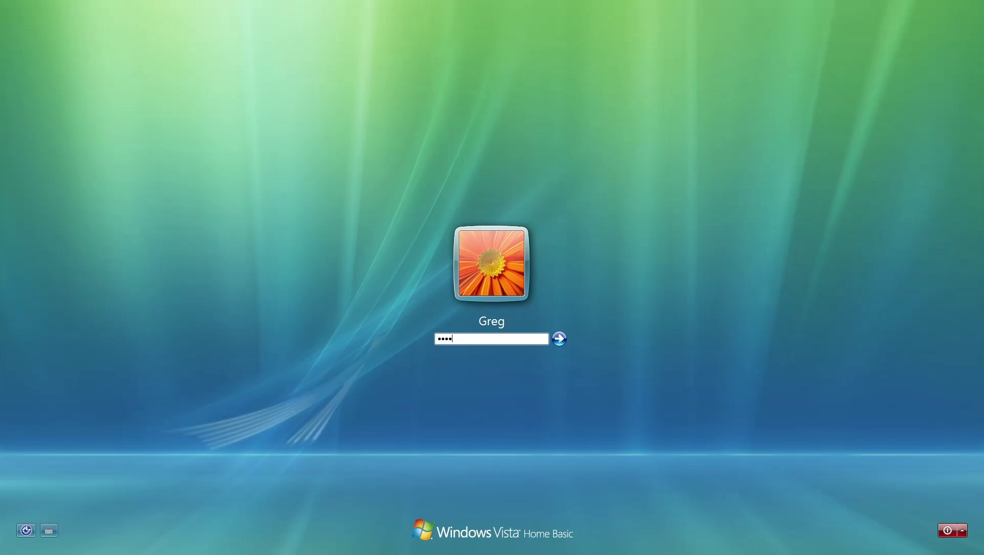
key(Return)
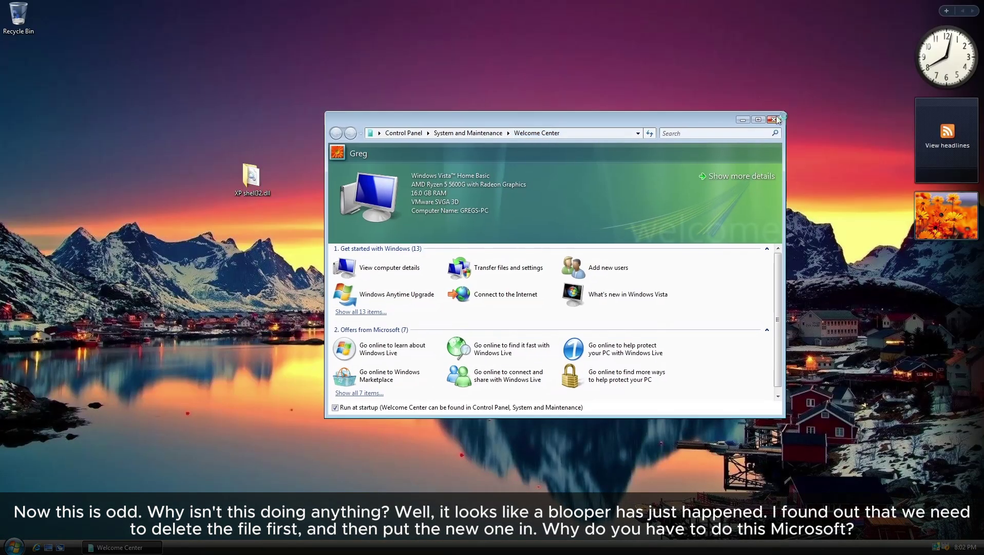
Close the Welcome Center and open the XP shell32.dll folder on the desktop.
click(775, 119)
double_click(266, 178)
drag(381, 77, 470, 102)
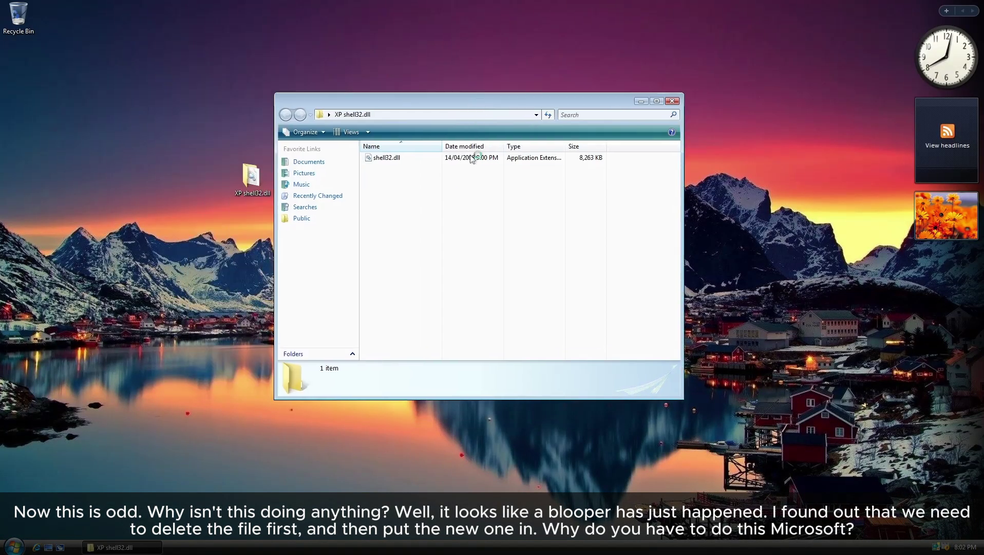
right_click(375, 158)
click(469, 161)
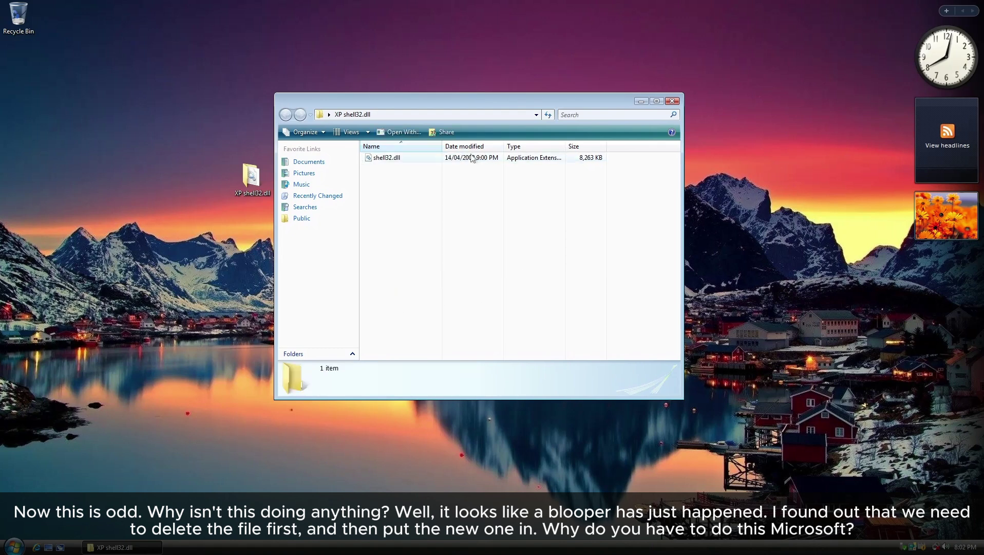
Open Computer in a second window and browse to C:\Windows\System32.
click(14, 545)
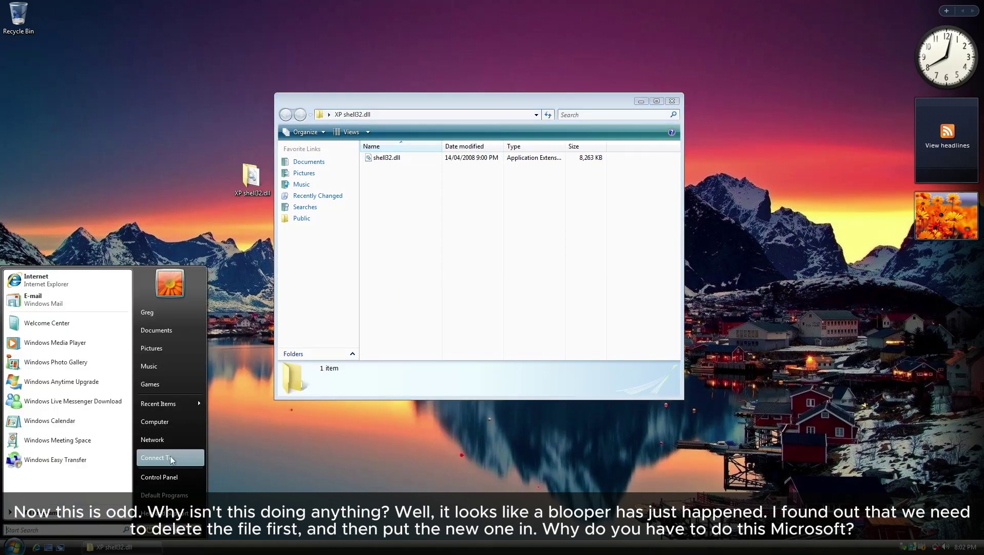
click(169, 421)
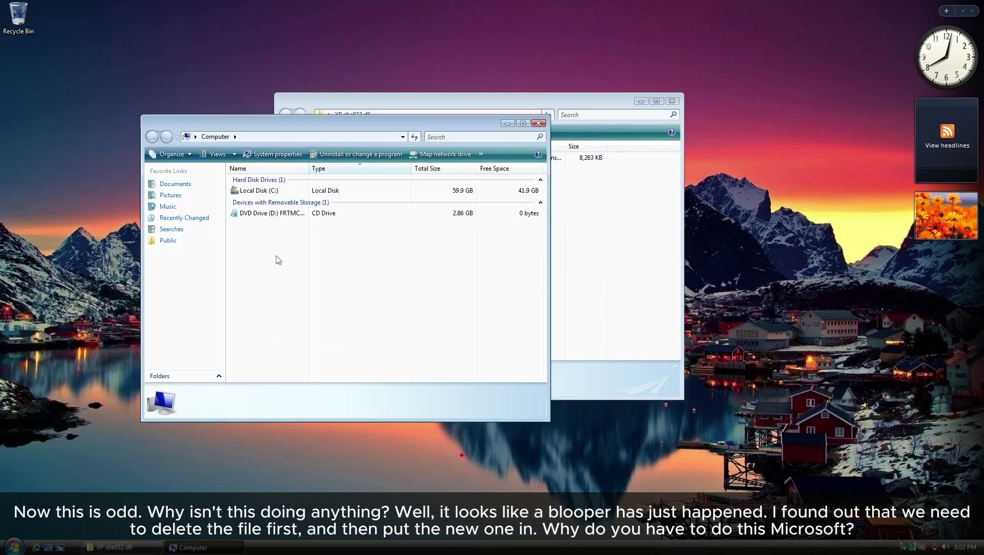
double_click(257, 190)
double_click(250, 219)
scroll(260, 294, down, 13)
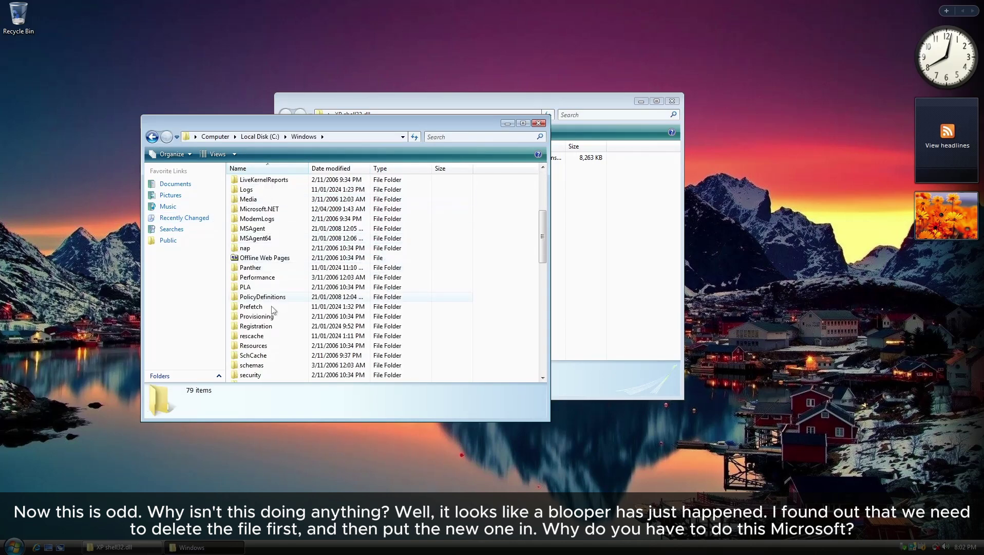
double_click(252, 296)
scroll(308, 257, down, 10)
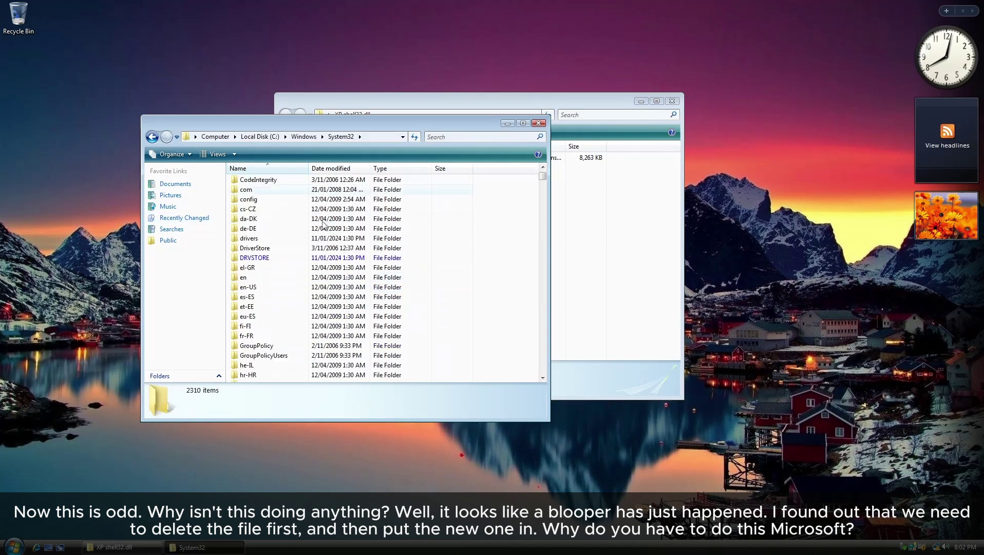
Look through the files starting with S in the System32 folder for shell32.dll.
key(s)
key(s)
key(c)
key(a)
key(r)
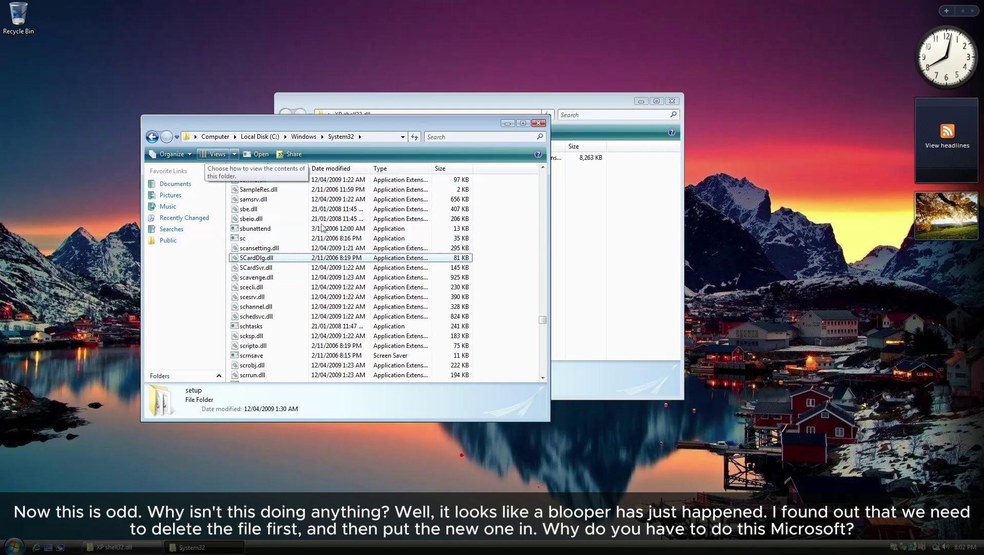
key(Down)
key(Down)
key(Down)
key(Down)
key(Down)
key(Down)
key(Down)
key(Down)
key(Down)
key(Down)
key(Down)
key(Down)
key(Down)
key(Down)
key(Down)
key(Down)
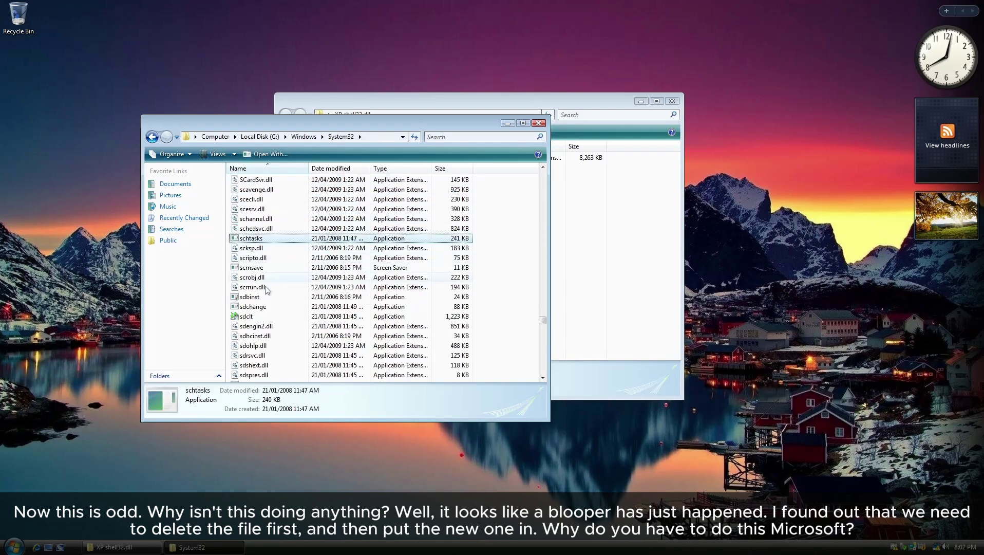
scroll(365, 254, down, 2)
key(Down)
key(Down)
key(Down)
key(Down)
scroll(371, 230, down, 3)
click(252, 238)
scroll(267, 257, down, 2)
scroll(269, 306, down, 2)
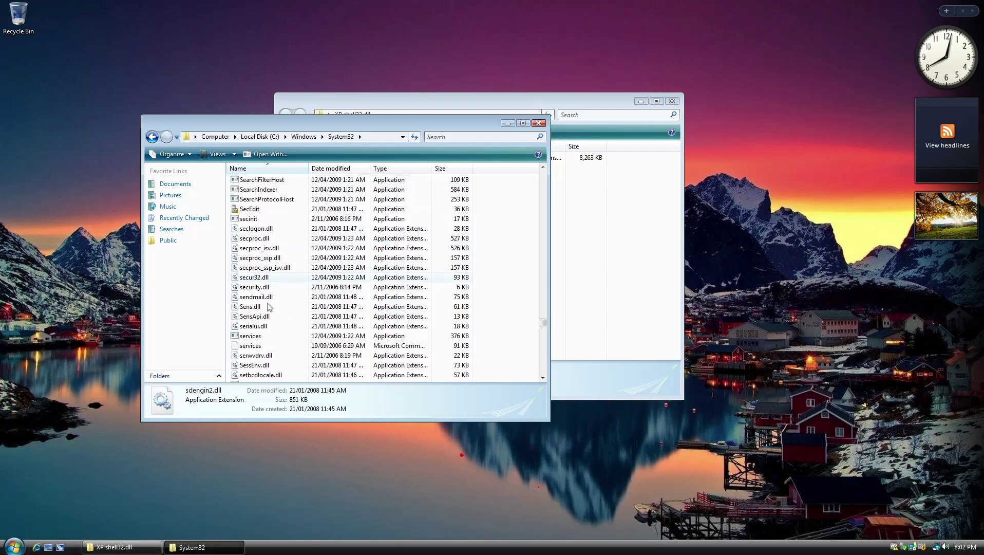
click(268, 280)
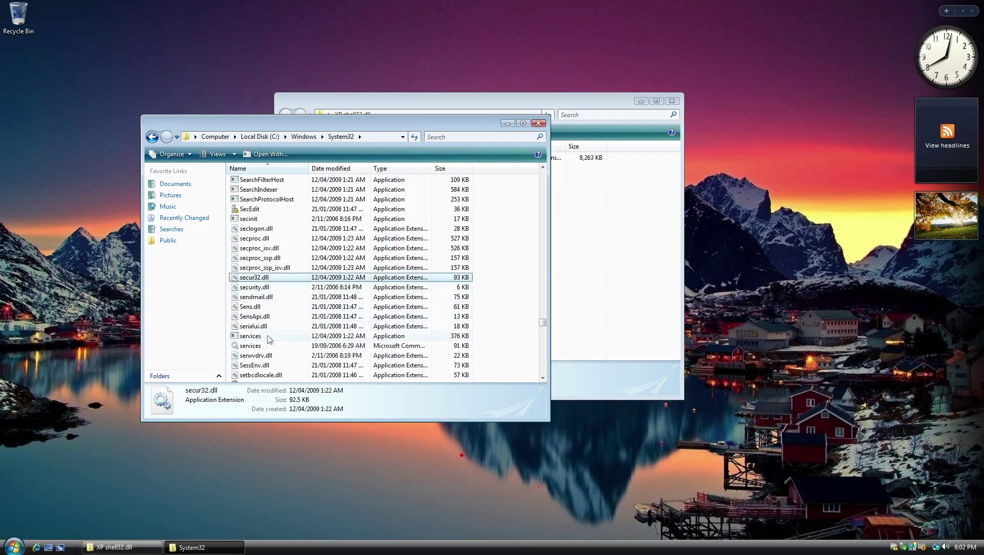
scroll(267, 337, up, 2)
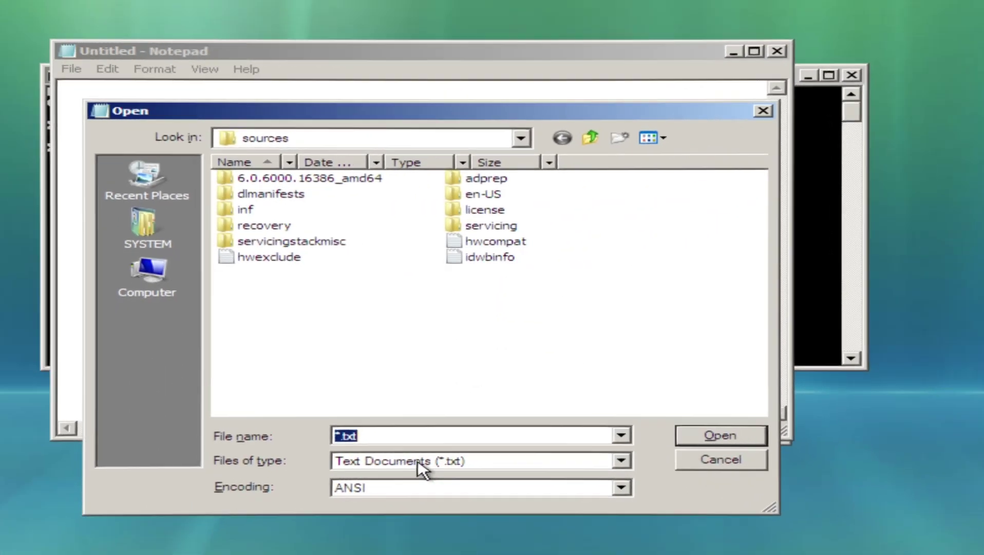
In Notepad's Open dialog in the recovery environment, set the file type filter to All Files and open Local Disk (C:).
click(417, 461)
click(378, 487)
click(150, 277)
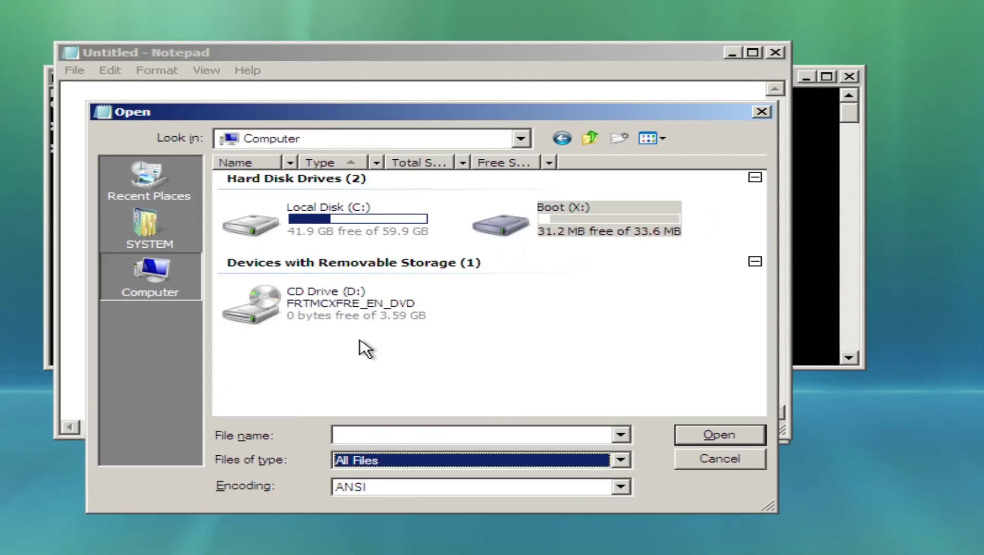
double_click(368, 230)
click(278, 214)
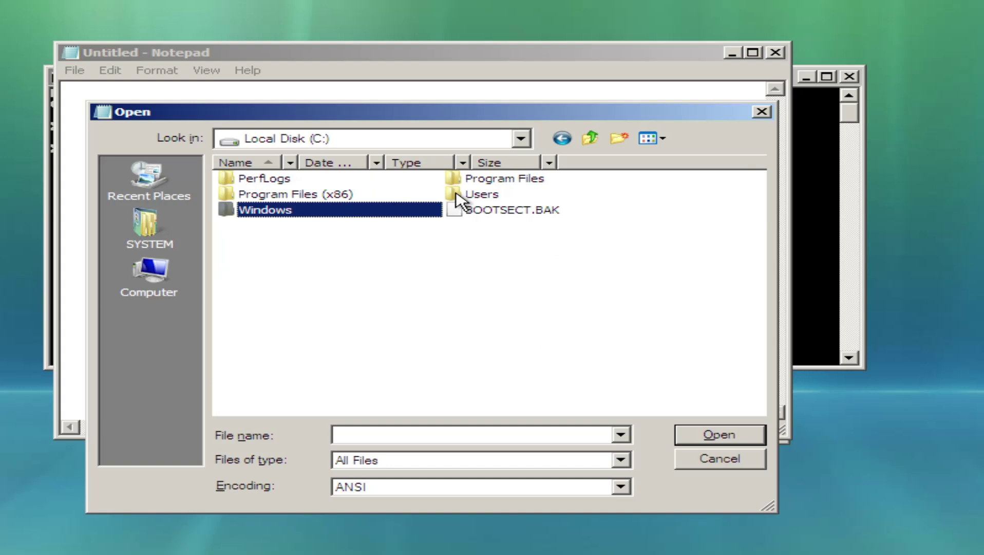
Open the XP shell32.dll folder on the user's Desktop through Users and copy shell32.dll.
double_click(455, 196)
double_click(262, 182)
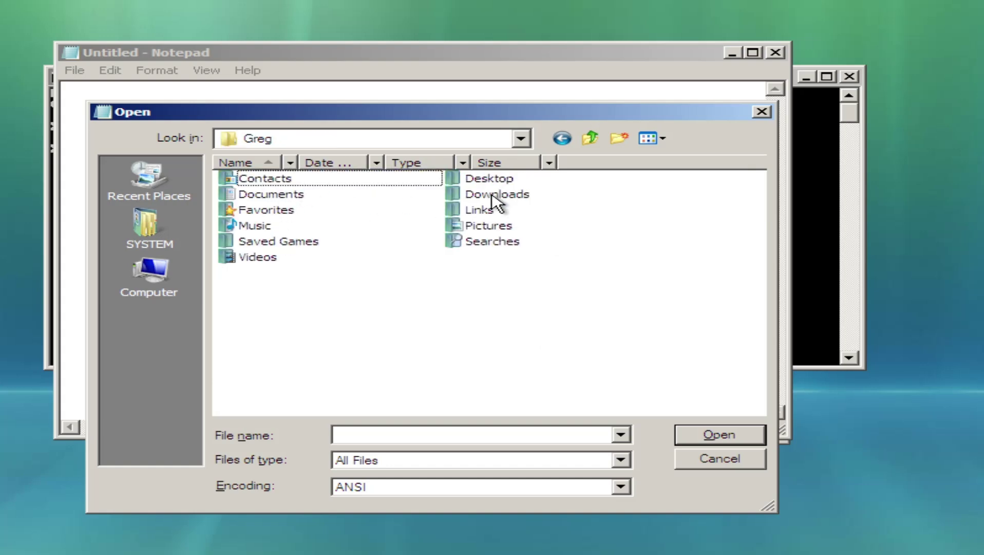
double_click(477, 181)
click(275, 179)
double_click(281, 180)
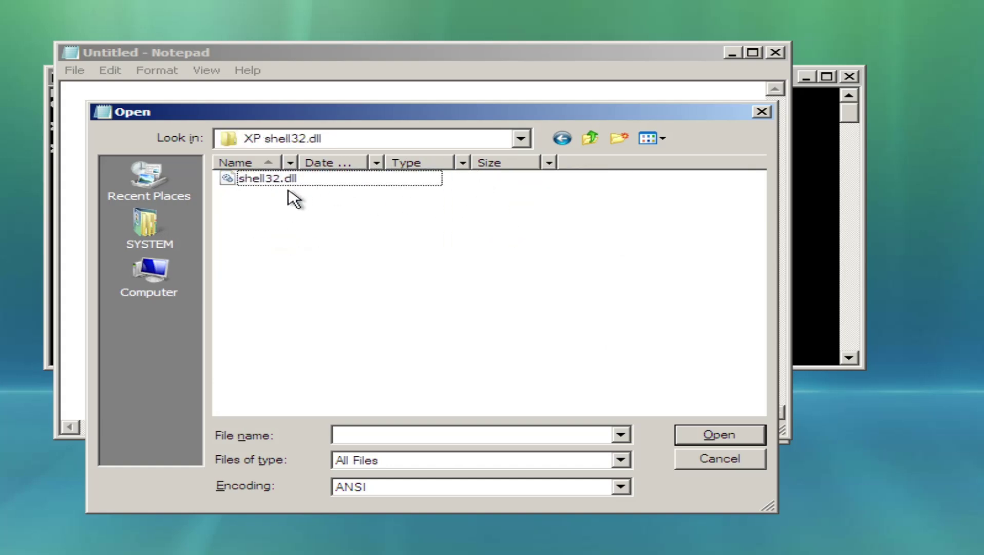
right_click(259, 177)
click(306, 276)
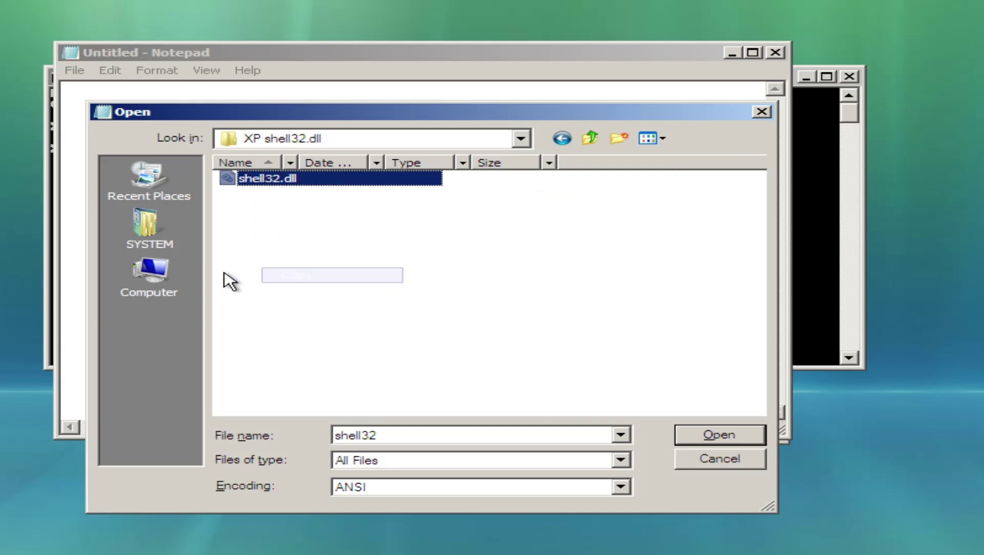
Browse from Computer through Local Disk (C:) and Windows to the System32 folder.
click(149, 275)
double_click(329, 235)
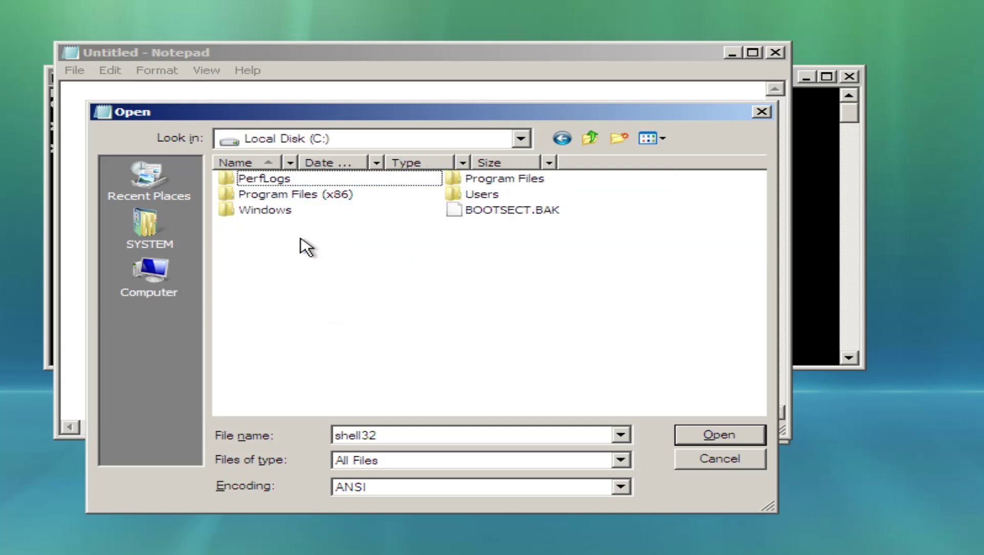
double_click(265, 215)
scroll(374, 248, down, 12)
scroll(477, 296, up, 10)
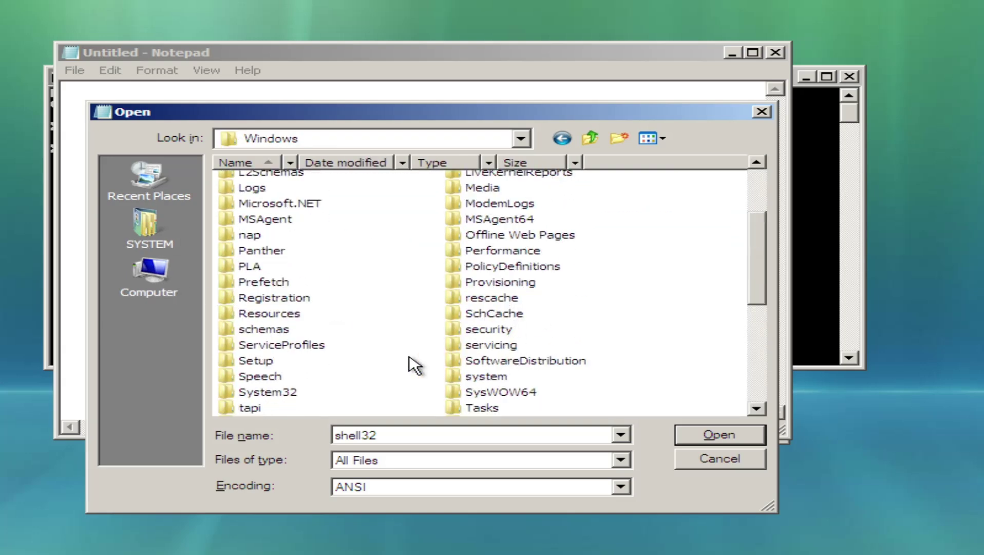
double_click(285, 393)
Locate Vista's original shell32.dll in the System32 folder and delete it.
scroll(578, 288, down, 10)
scroll(571, 285, down, 6)
scroll(571, 286, up, 7)
text(ss)
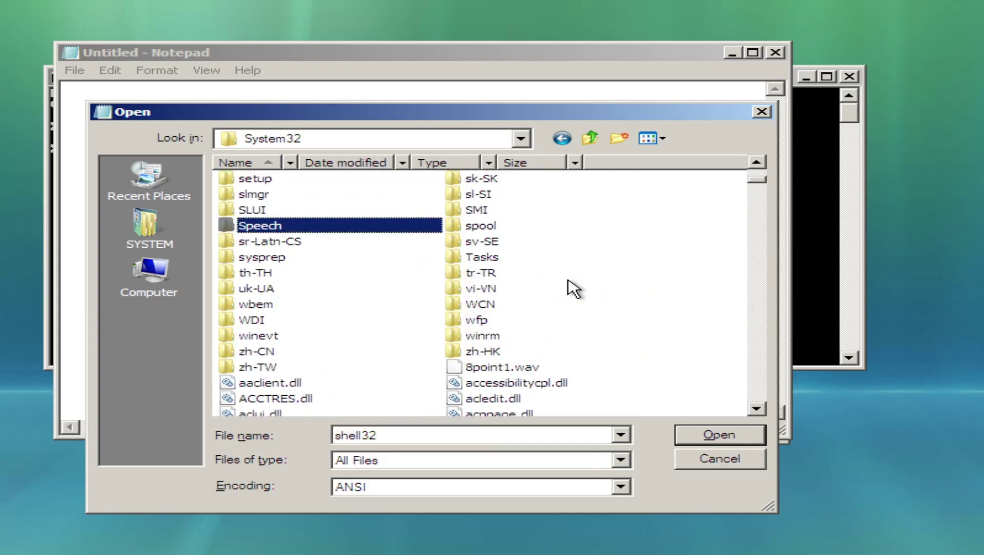
text(scards)
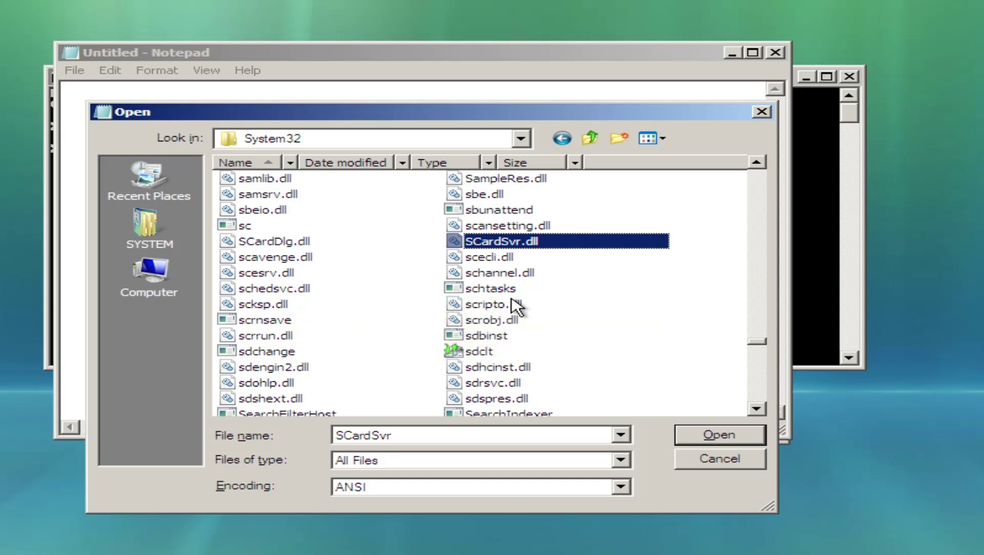
click(504, 321)
scroll(257, 349, down, 6)
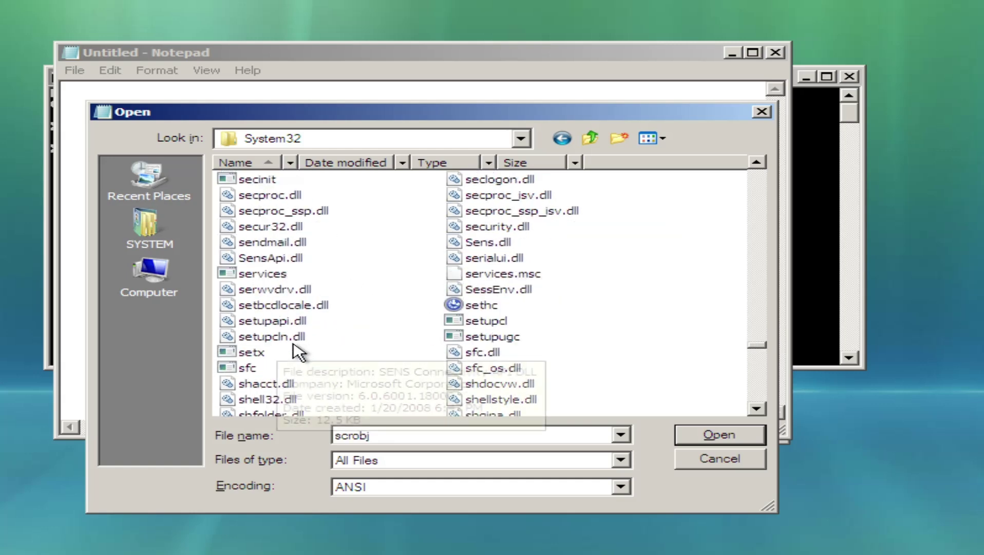
click(269, 311)
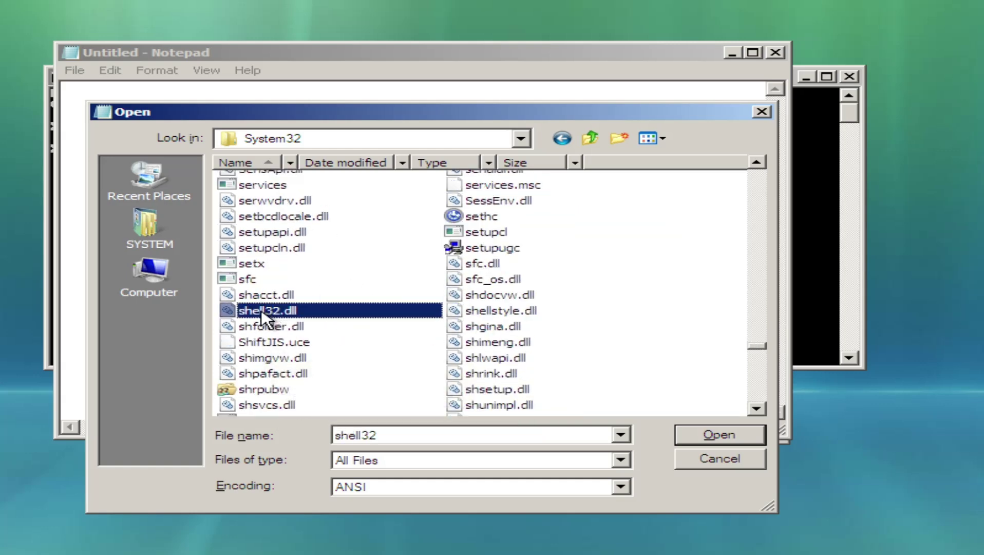
right_click(271, 314)
click(318, 450)
click(595, 356)
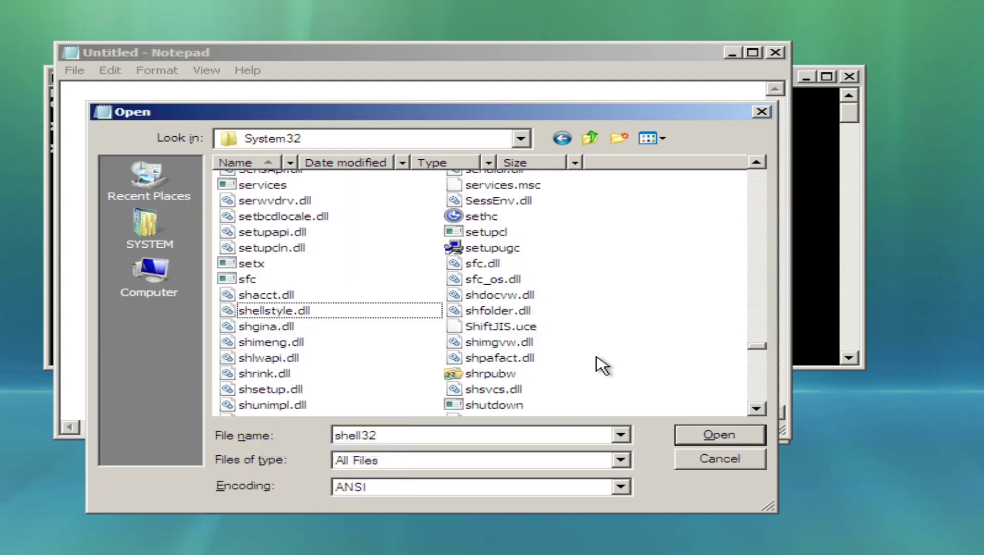
Paste the XP shell32.dll into the System32 folder and close the Open dialog.
drag(757, 345, 751, 433)
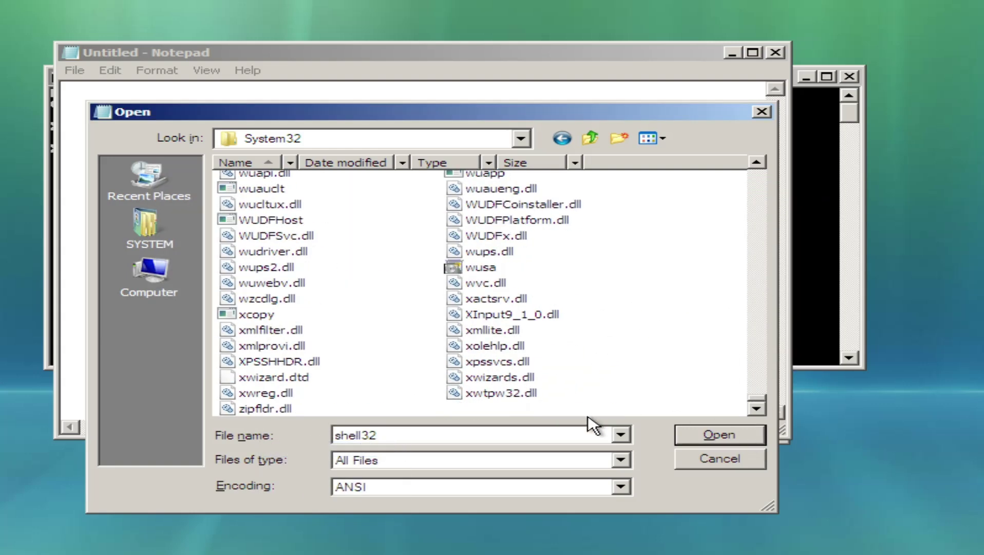
right_click(559, 409)
click(602, 332)
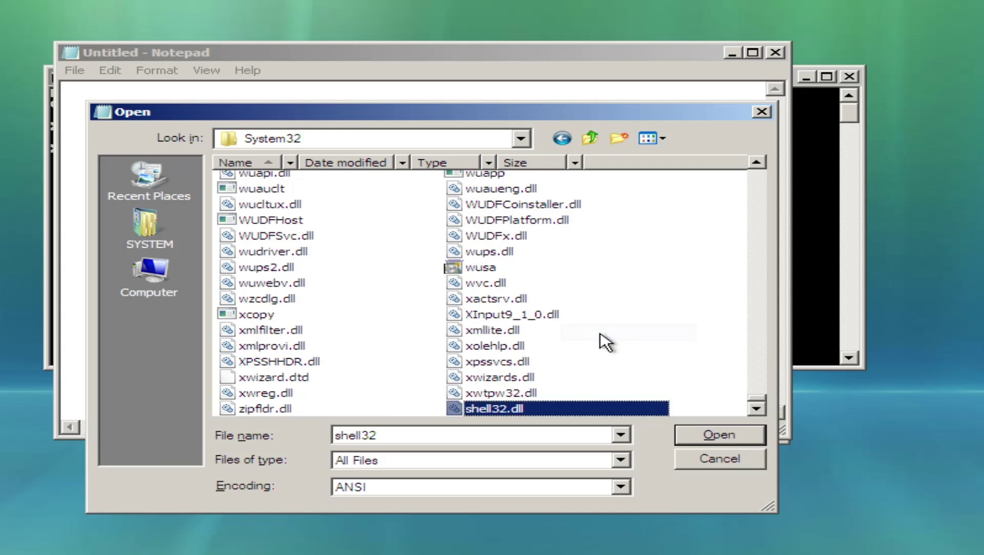
click(761, 112)
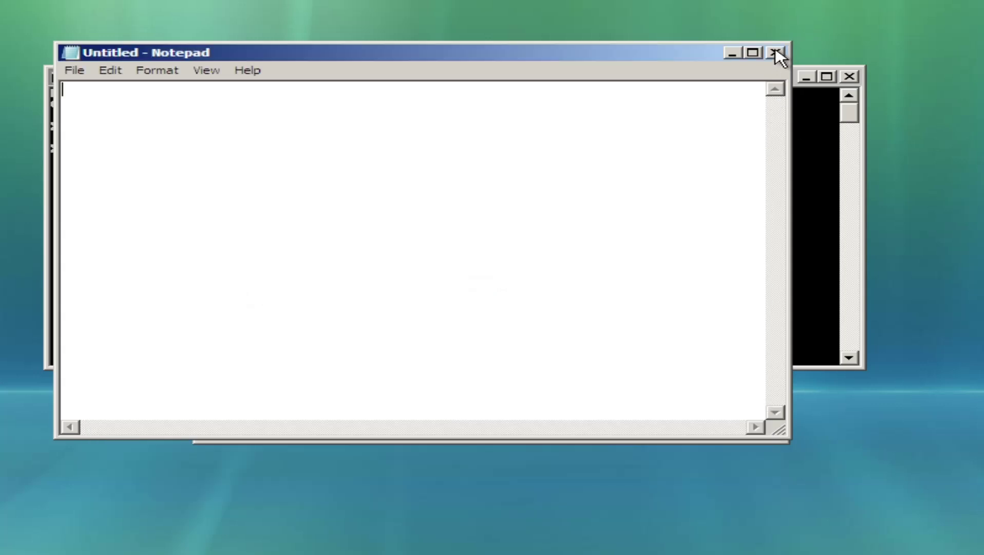